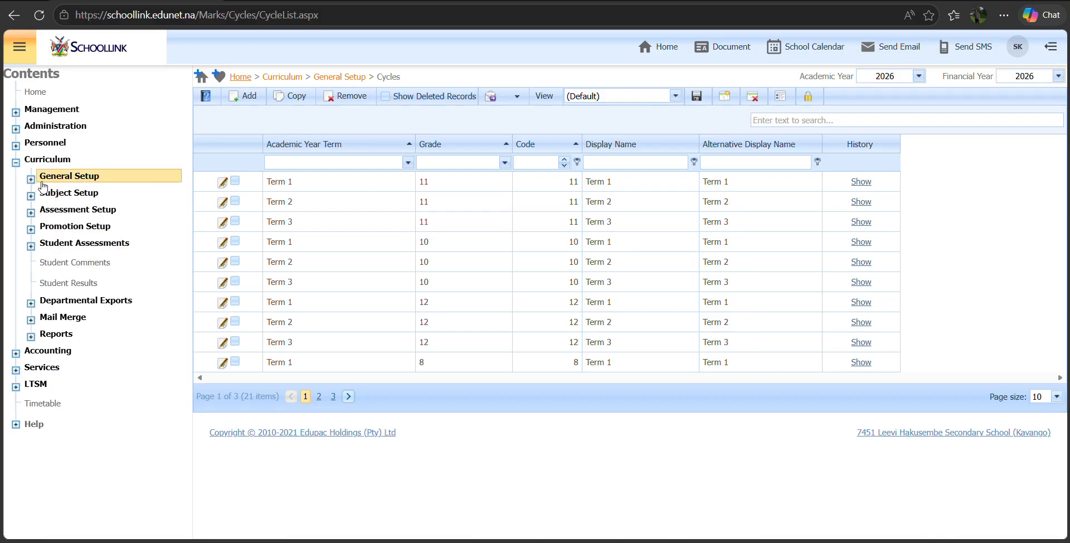
left_click(16, 162)
left_click(16, 162)
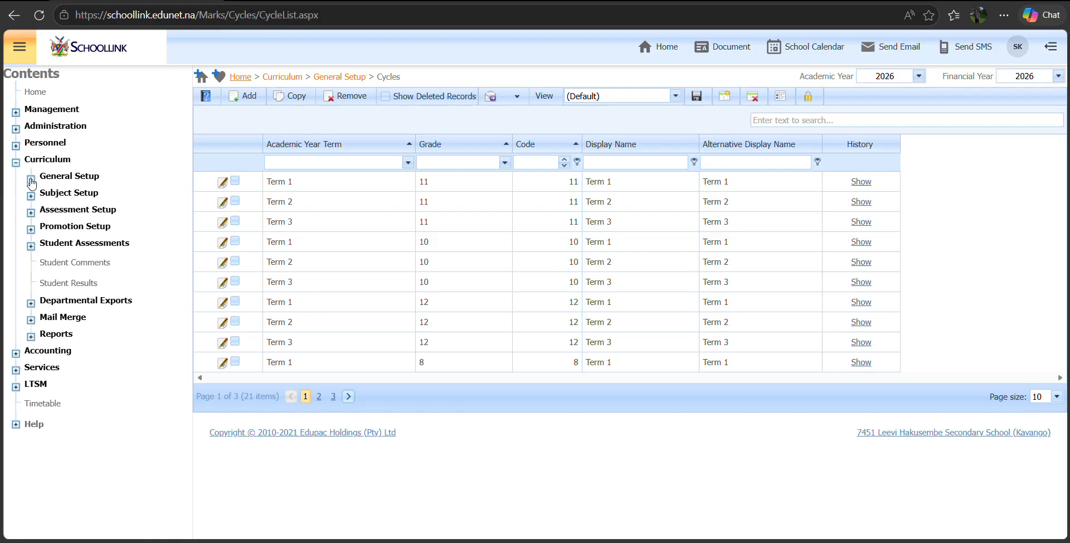
left_click(30, 180)
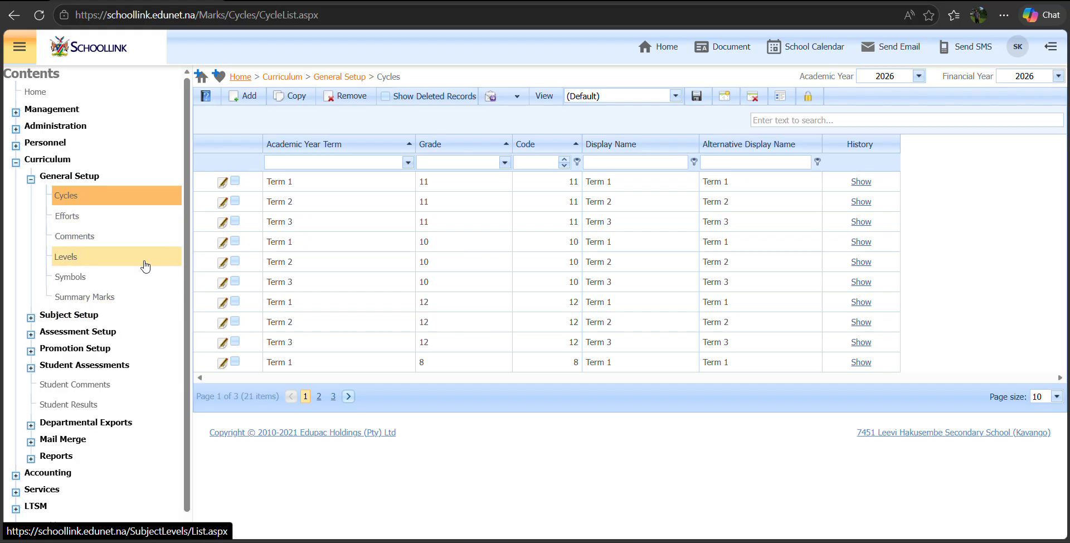
left_click(30, 179)
left_click(16, 162)
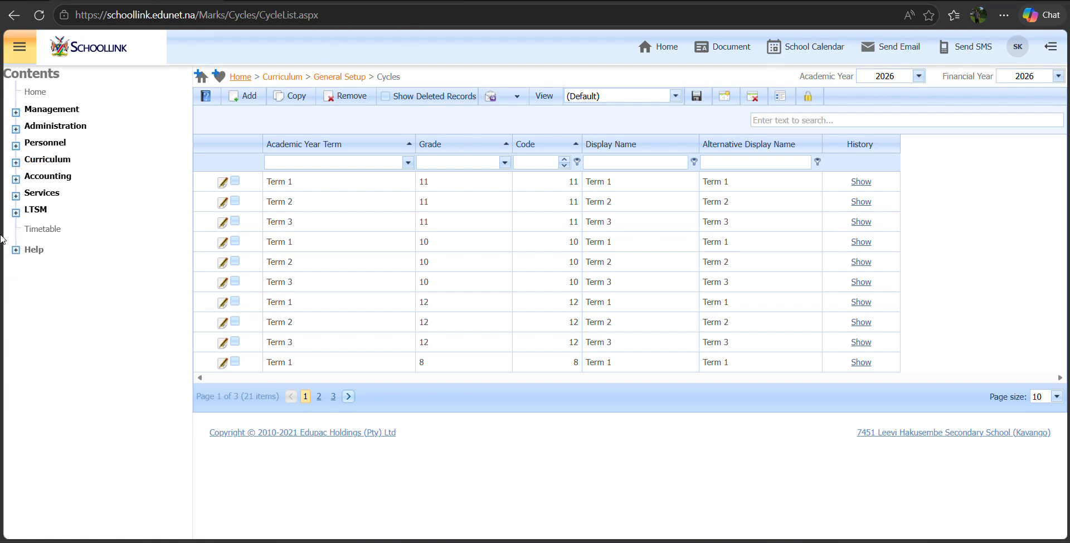
- Open the Subjects list in the curriculum's subject setup
left_click(15, 163)
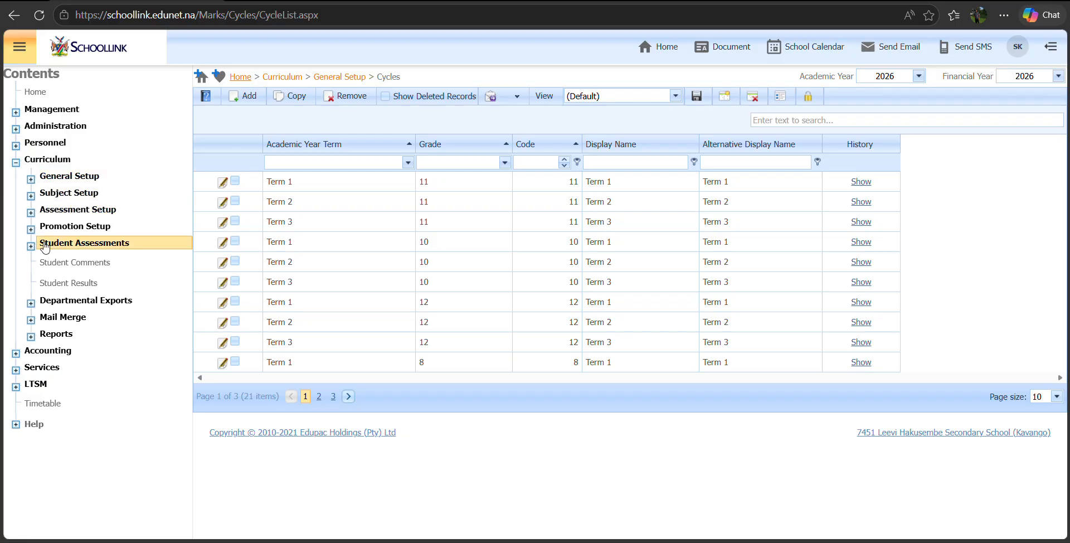
left_click(30, 196)
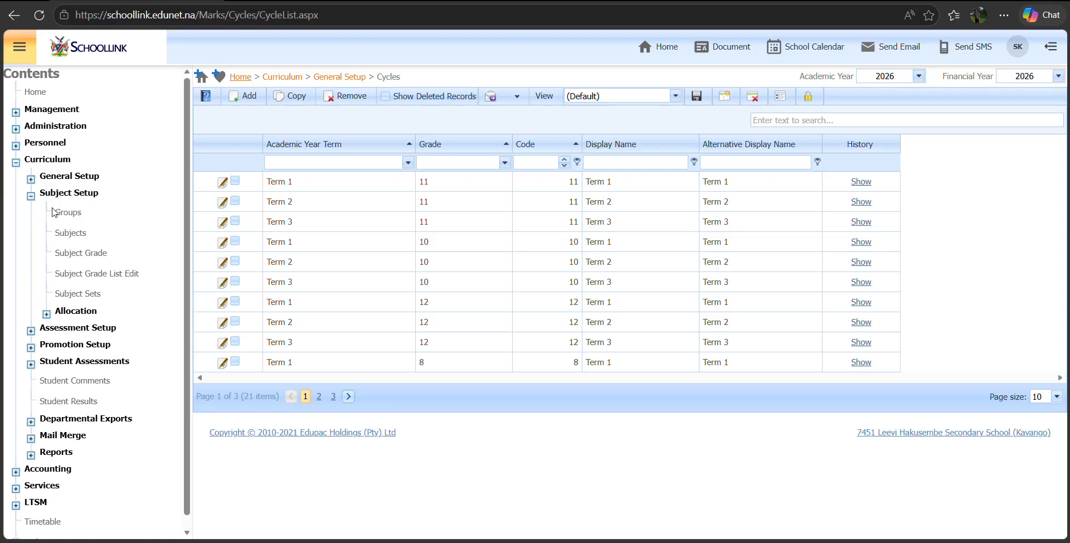
left_click(100, 232)
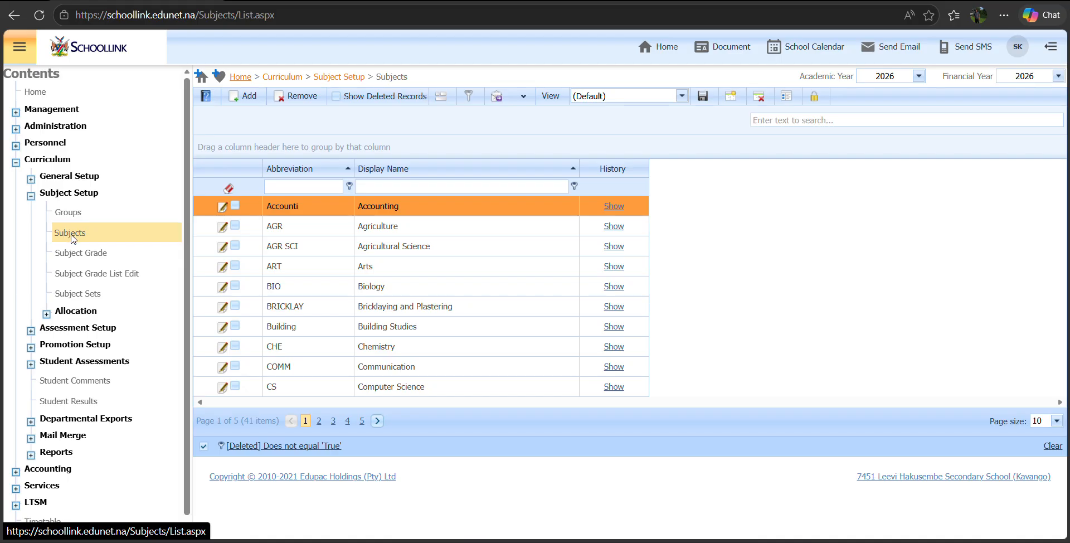
- Start a new subject and enter Mathematics as both its display name and alternative name
left_click(248, 98)
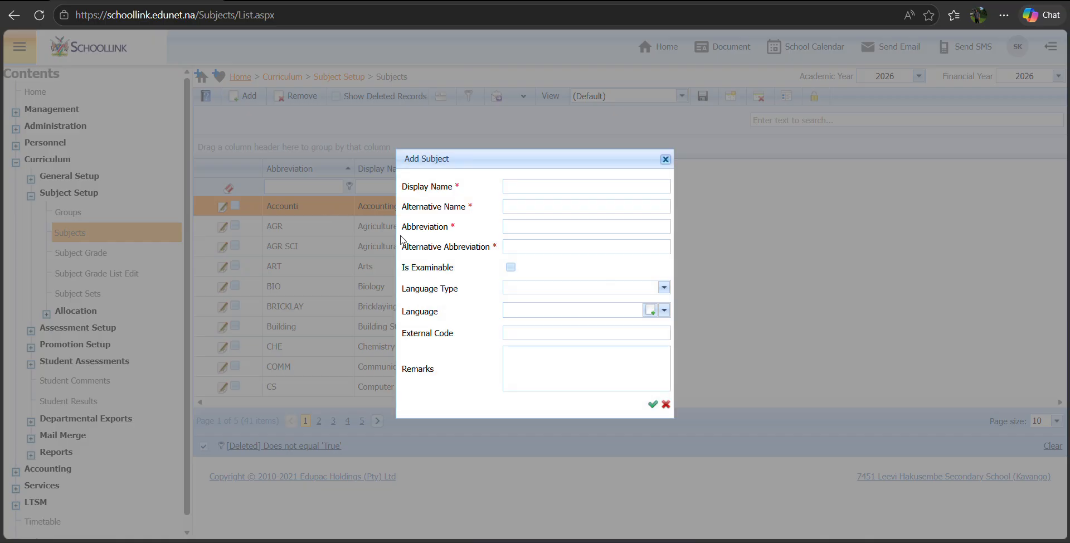
left_click(517, 186)
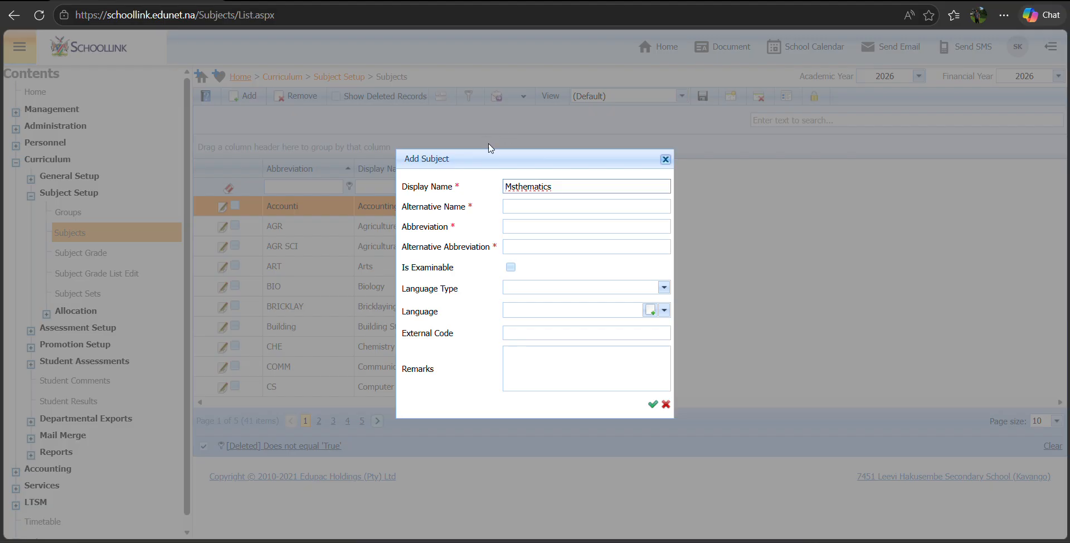
left_click(517, 186)
key("BackSpace")
type("a")
left_click_drag(553, 186, 504, 189)
key("ctrl+c")
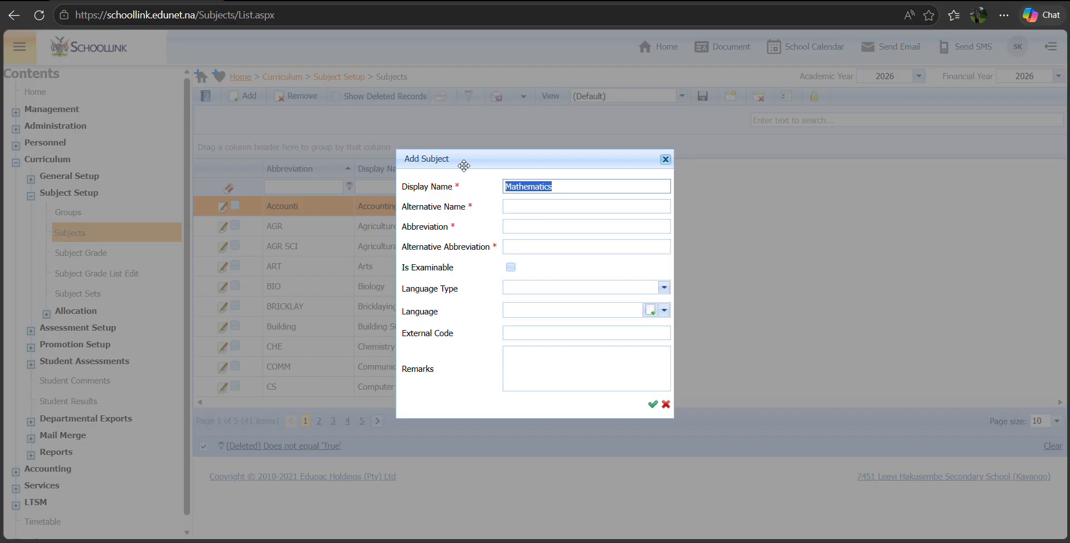
left_click(521, 208)
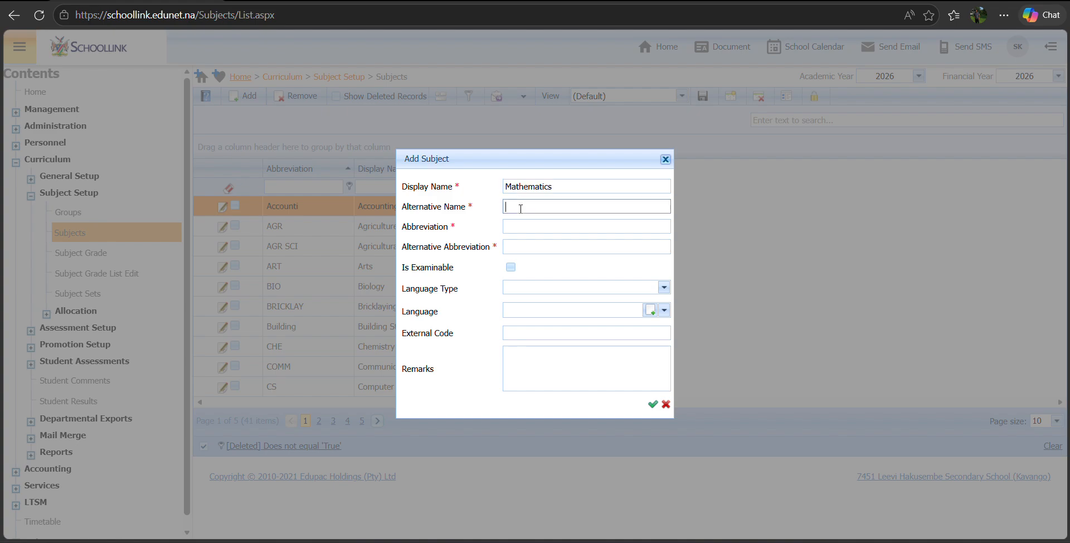
key("ctrl+v")
- Enter Math as the abbreviation and alternative abbreviation, mark the subject as examinable, and discard the new subject
left_click(517, 229)
type("Mathemat")
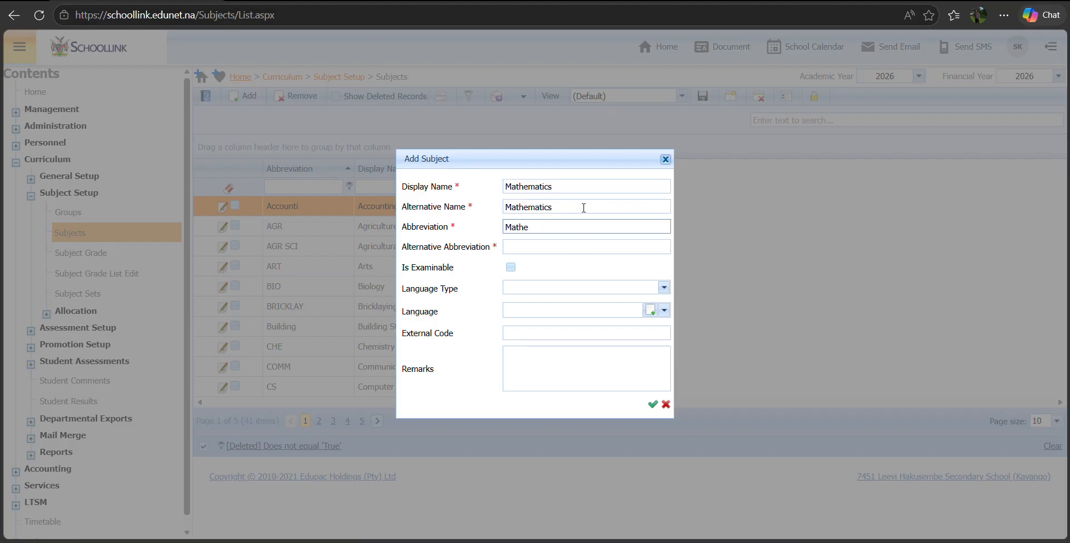
left_click(566, 246)
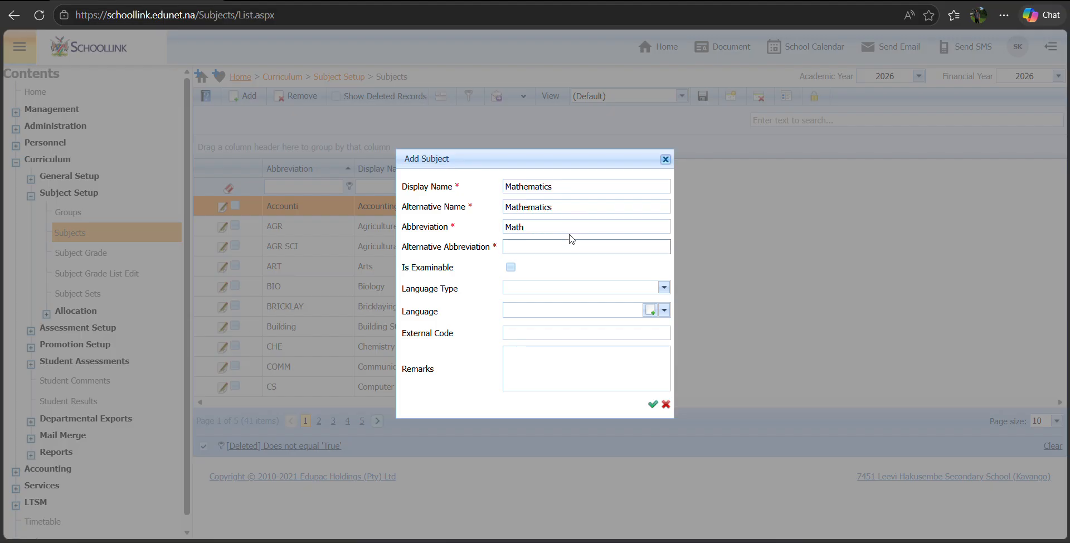
type("Mathemat")
left_click(511, 269)
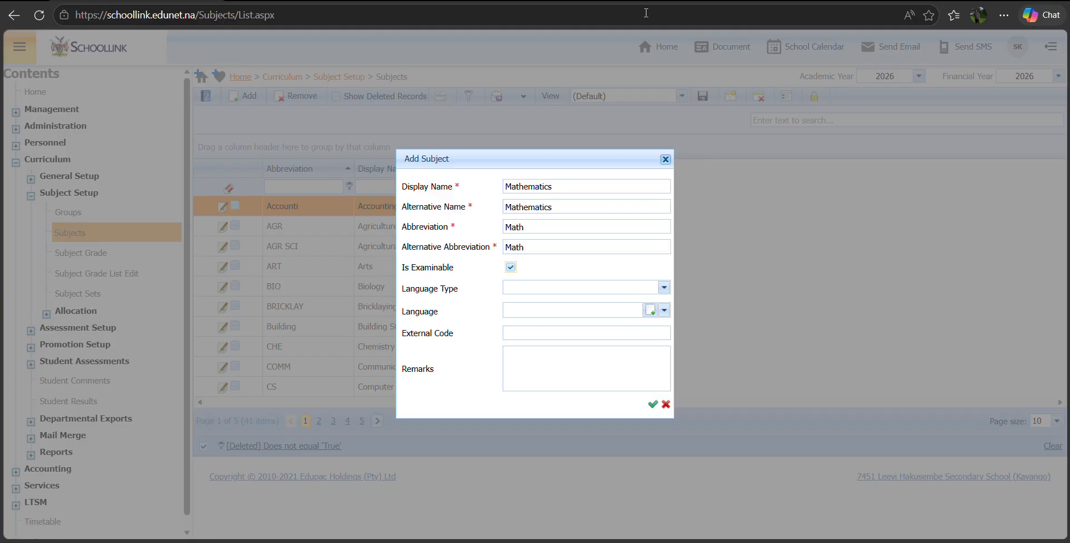
left_click(665, 404)
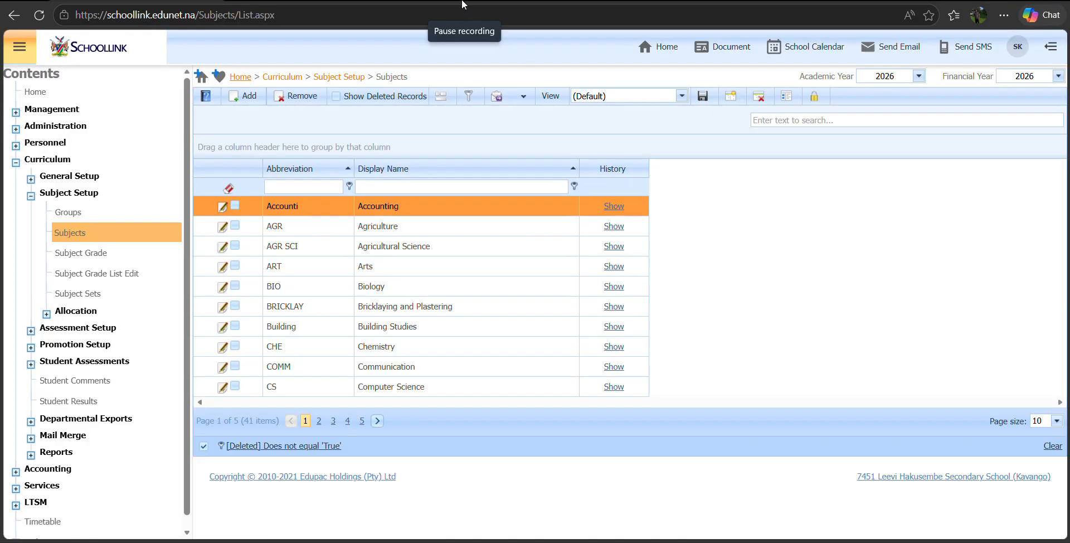
- Start a new record in the Subject Grade list and set its student grade to 10
left_click(102, 260)
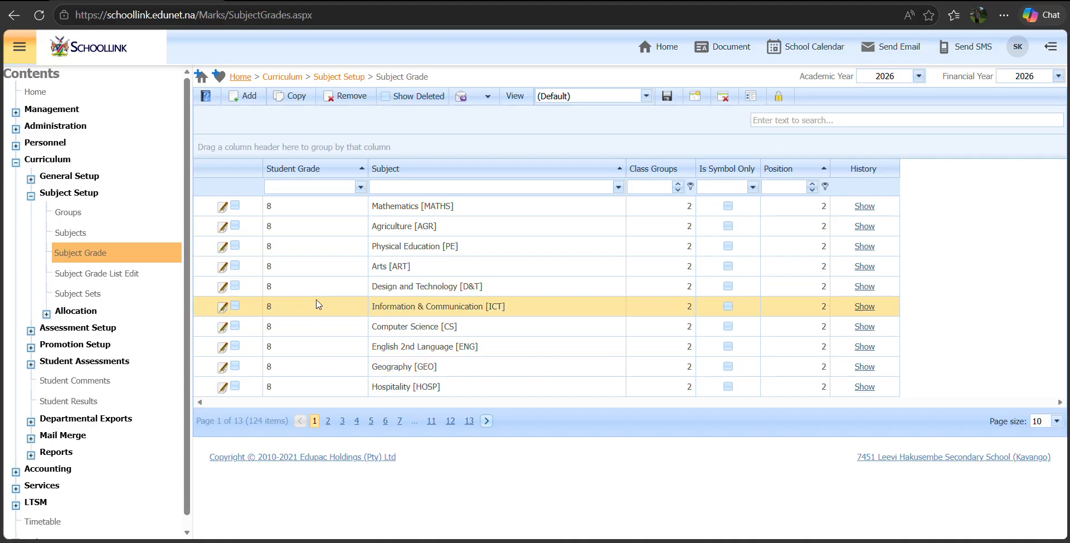
left_click(243, 104)
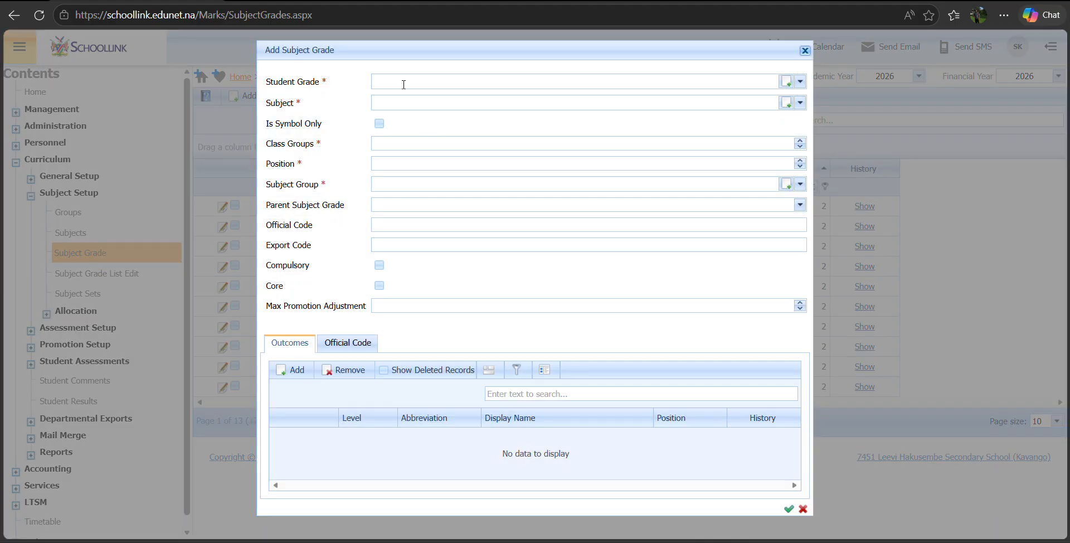
left_click(404, 84)
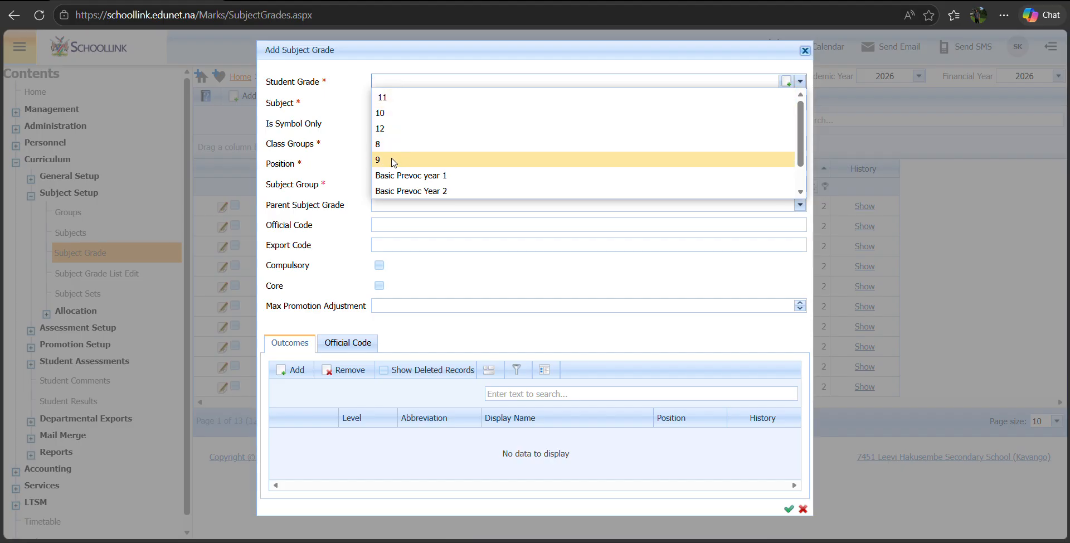
left_click(404, 114)
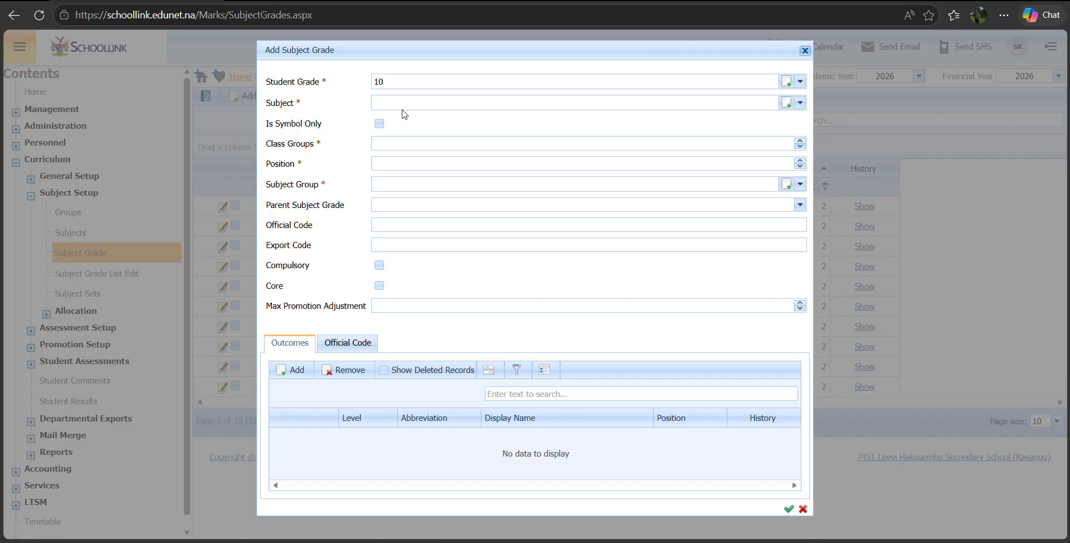
- Choose Mathematics [MATH] as the subject of the new subject grade and leave Is Symbol Only unselected
left_click(403, 103)
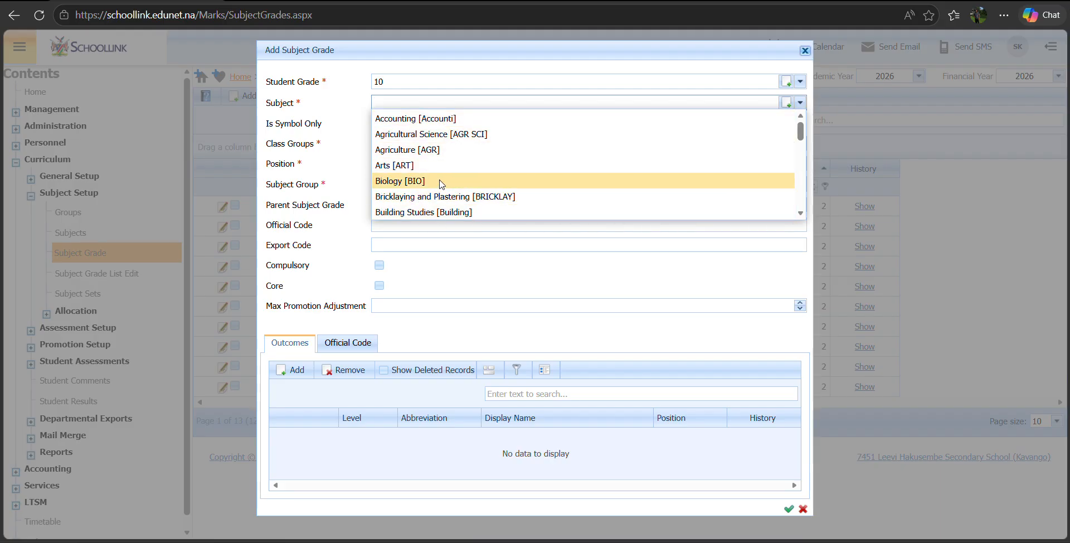
scroll(440, 181, "down", 4)
scroll(441, 185, "up", 1)
scroll(440, 178, "up", 4)
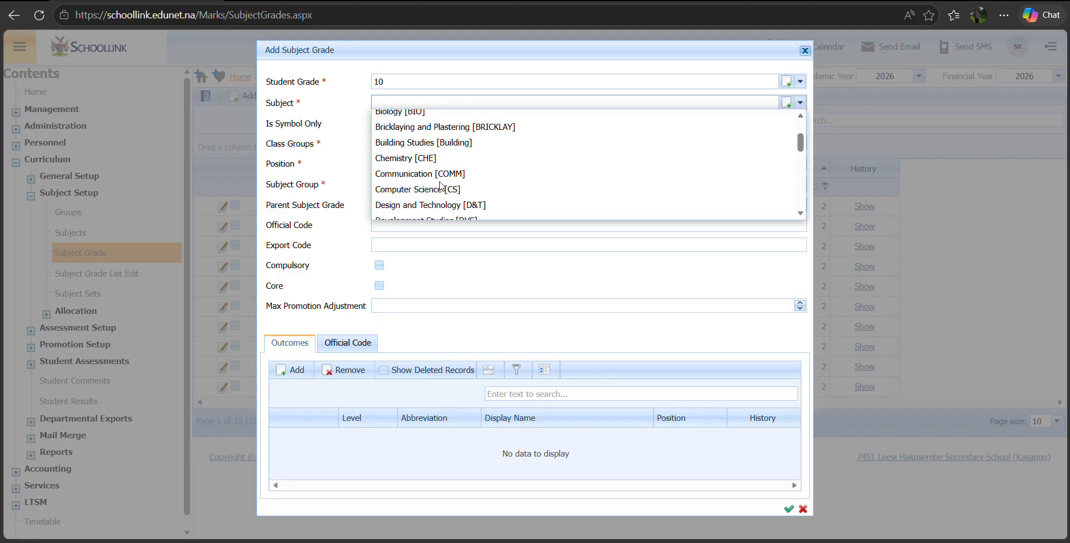
scroll(429, 166, "down", 6)
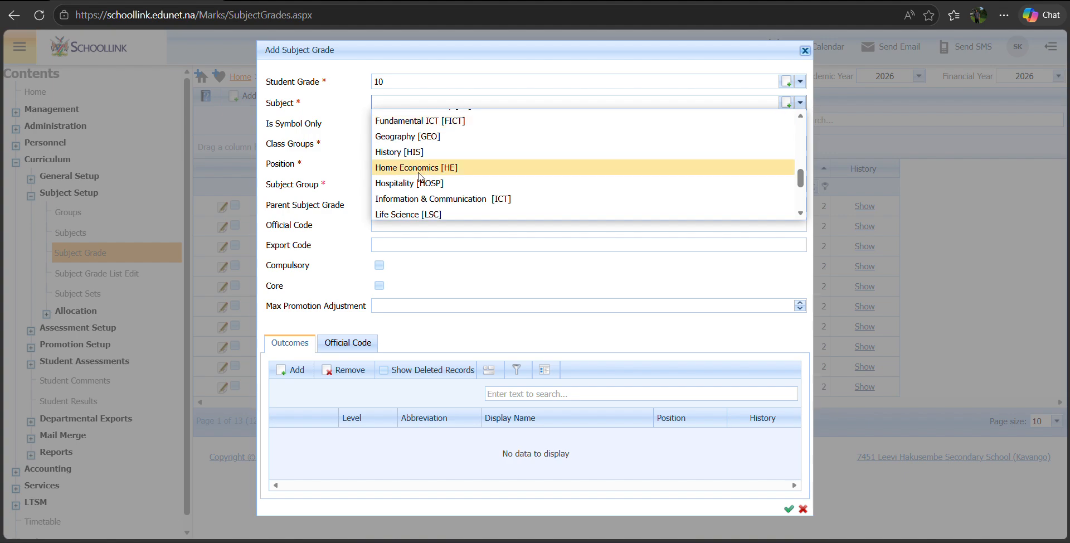
scroll(420, 181, "down", 2)
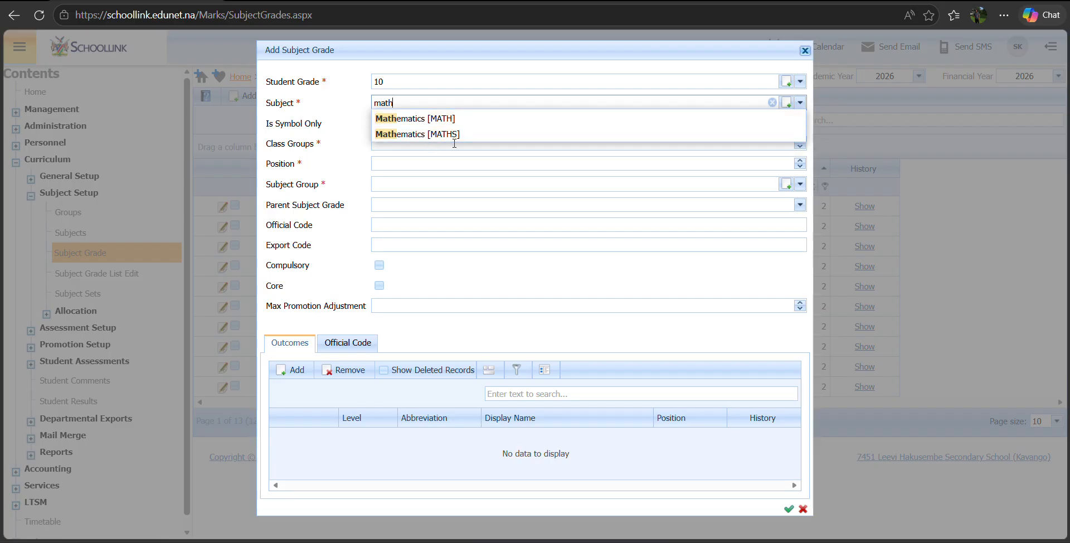
left_click(412, 120)
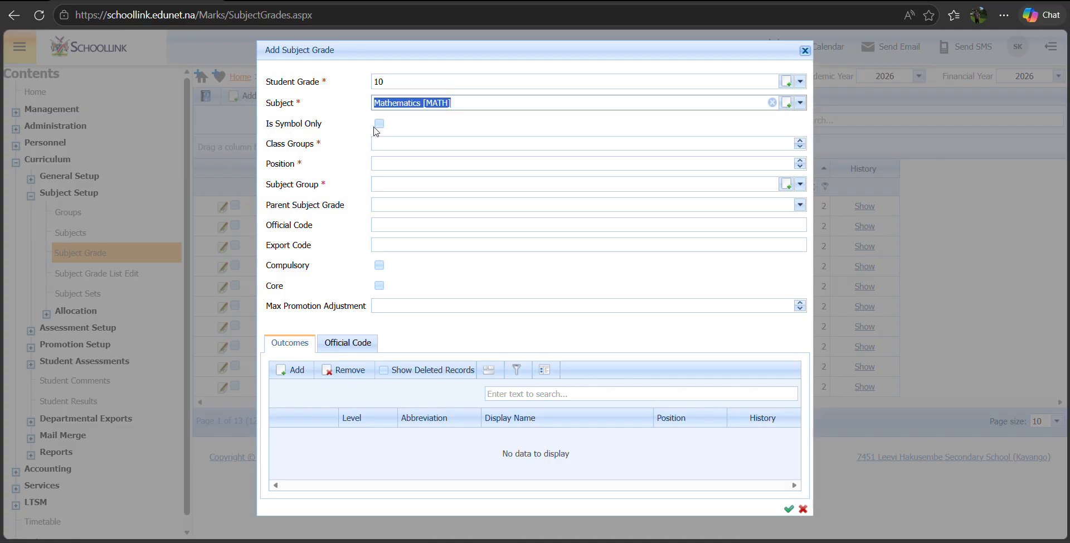
left_click(380, 125)
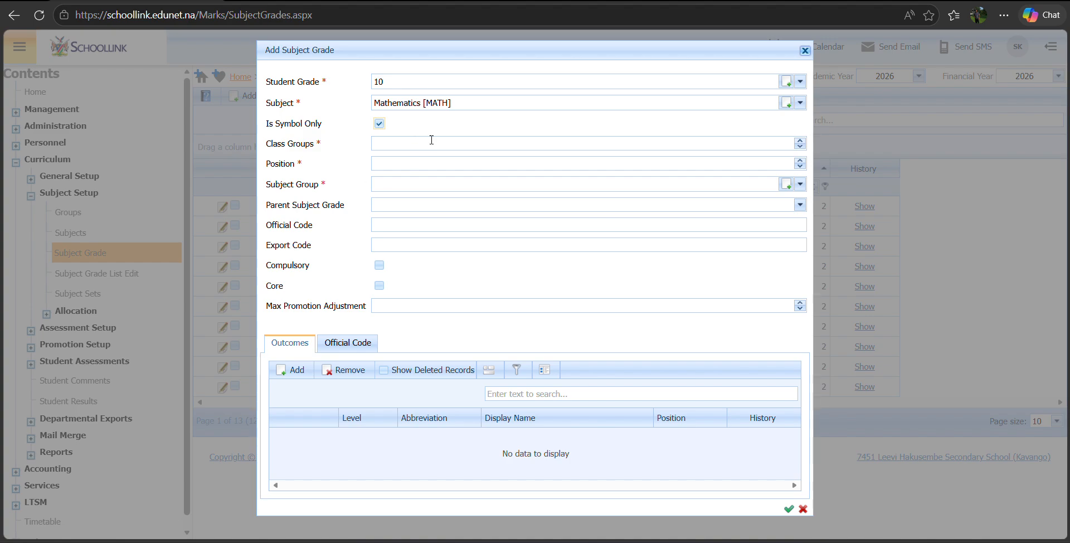
left_click(381, 125)
- Set the number of class groups for the new subject grade to 3
left_click(385, 145)
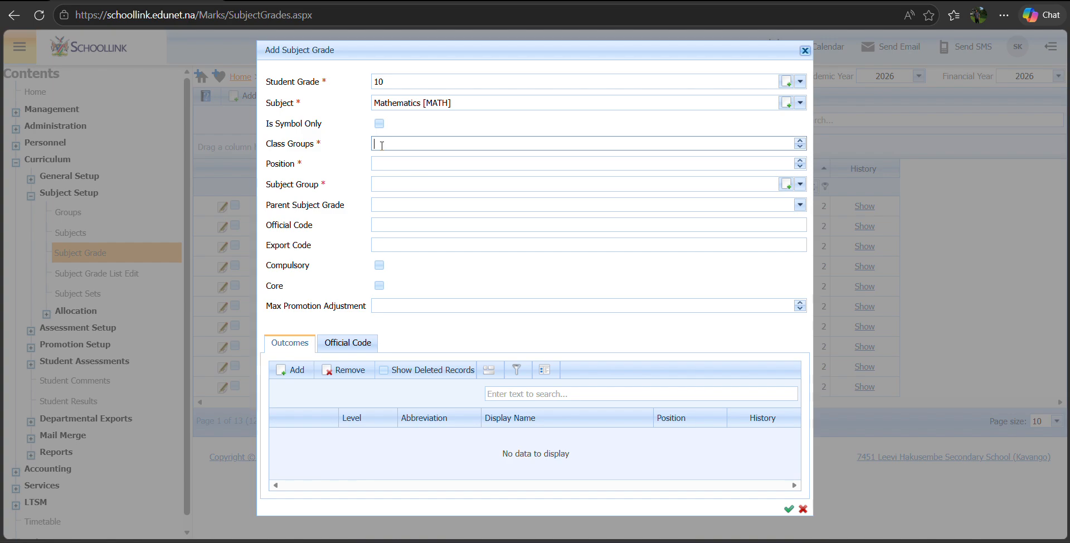
left_click(382, 145)
key("Num_Lock")
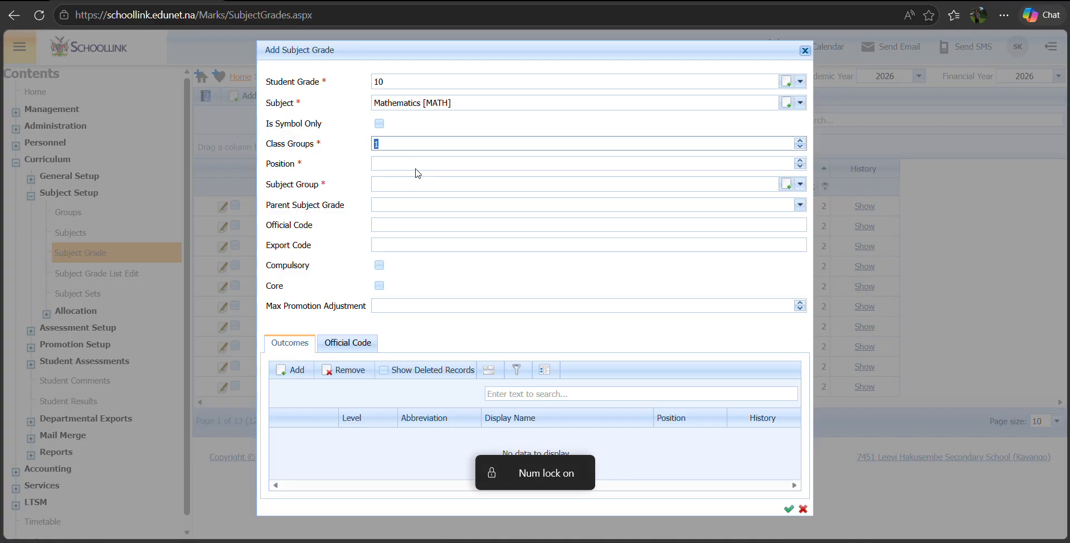
left_click(417, 147)
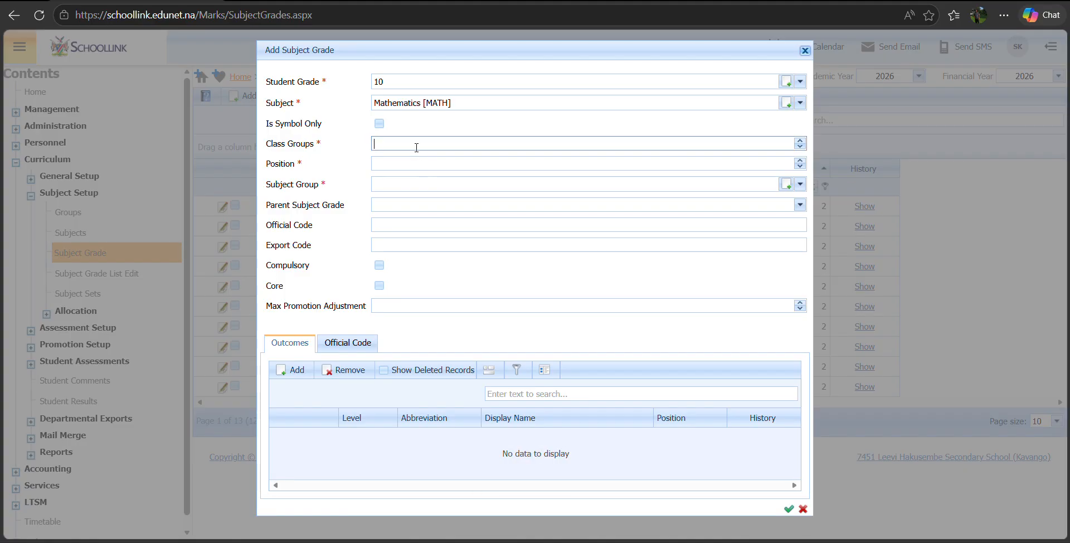
double_click(417, 147)
key("Num_Lock")
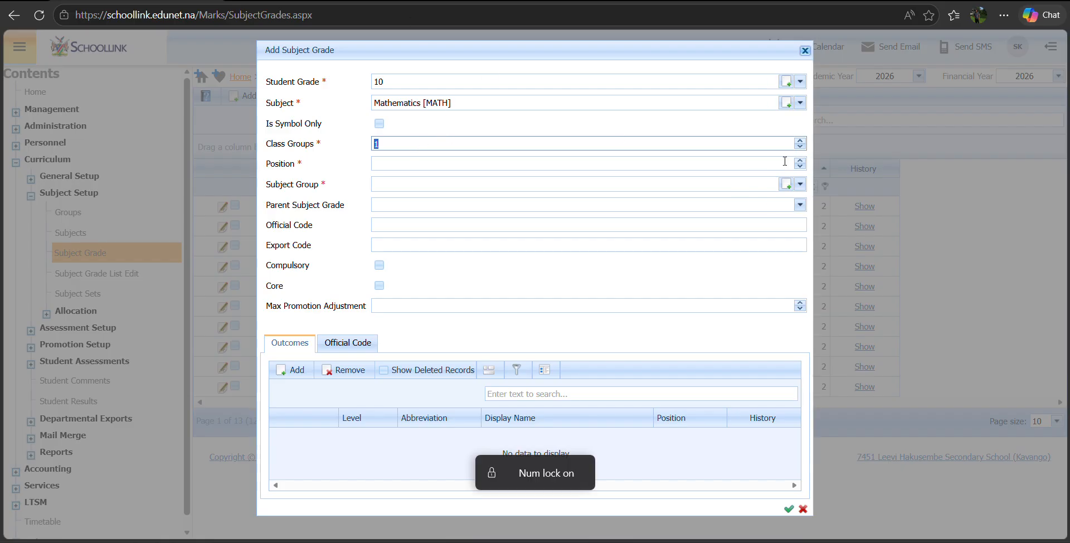
type("3")
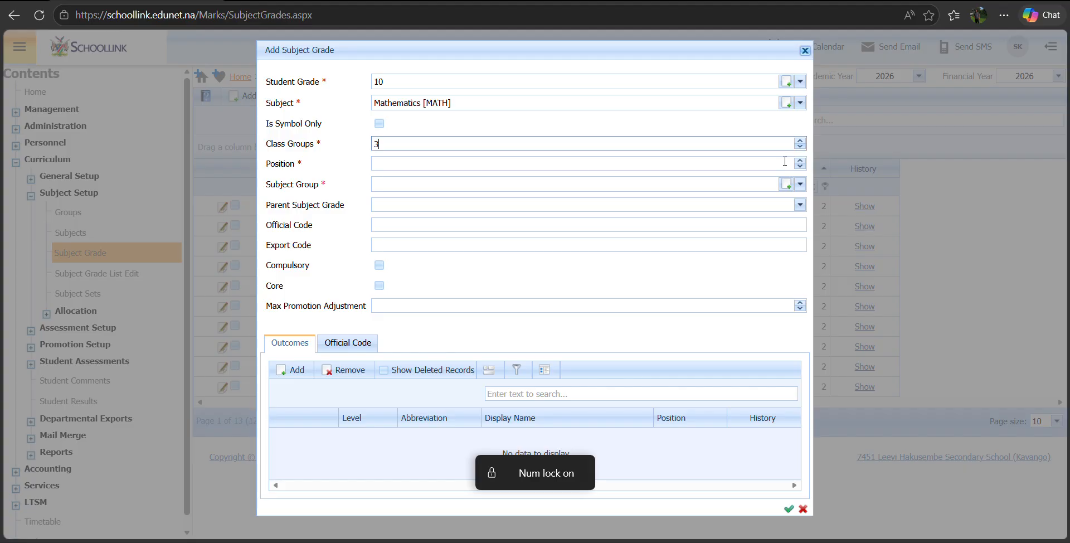
- Set the position of the new subject grade to 4
left_click(380, 165)
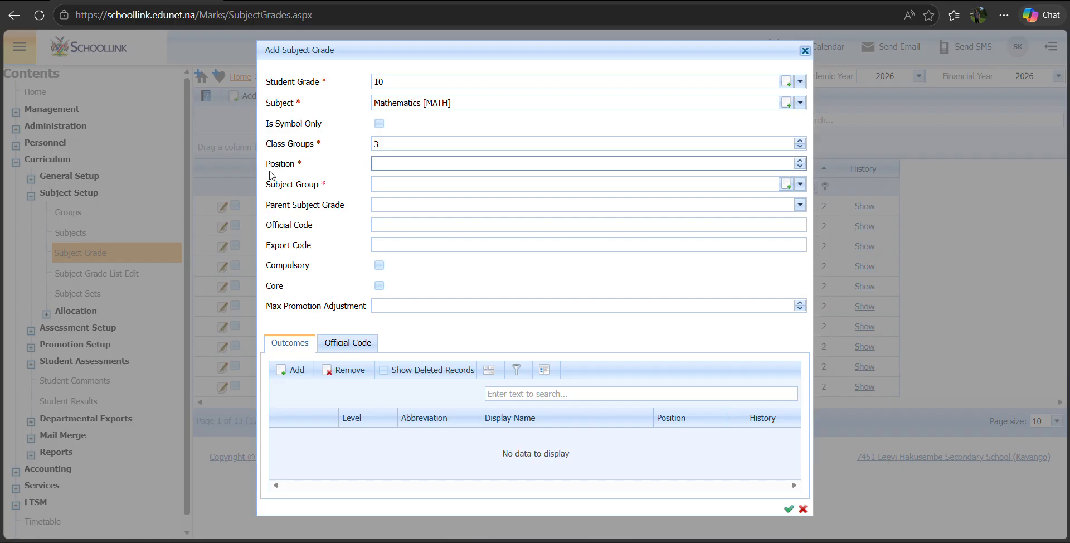
left_click_drag(266, 165, 301, 173)
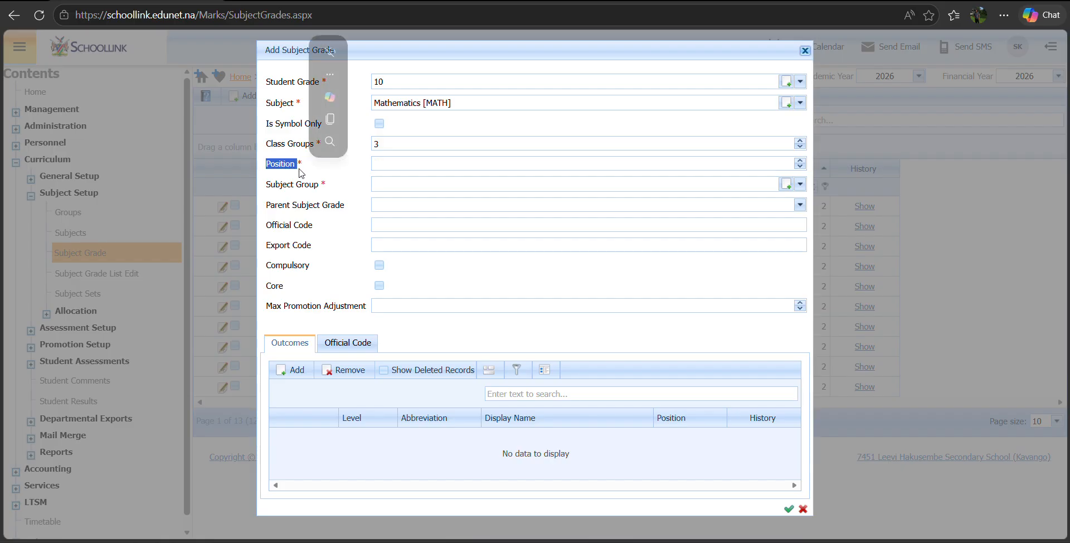
left_click(319, 163)
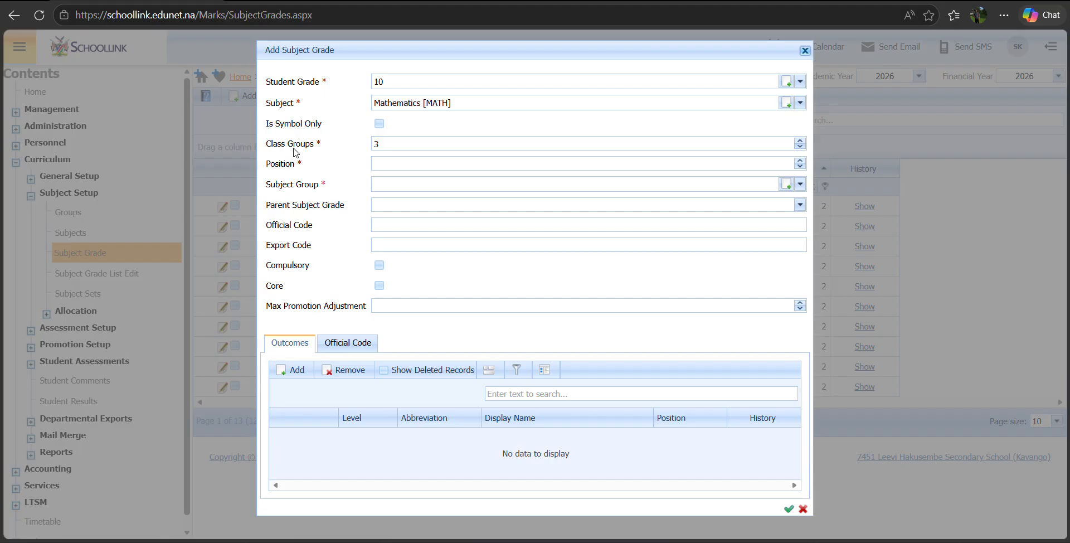
left_click(384, 167)
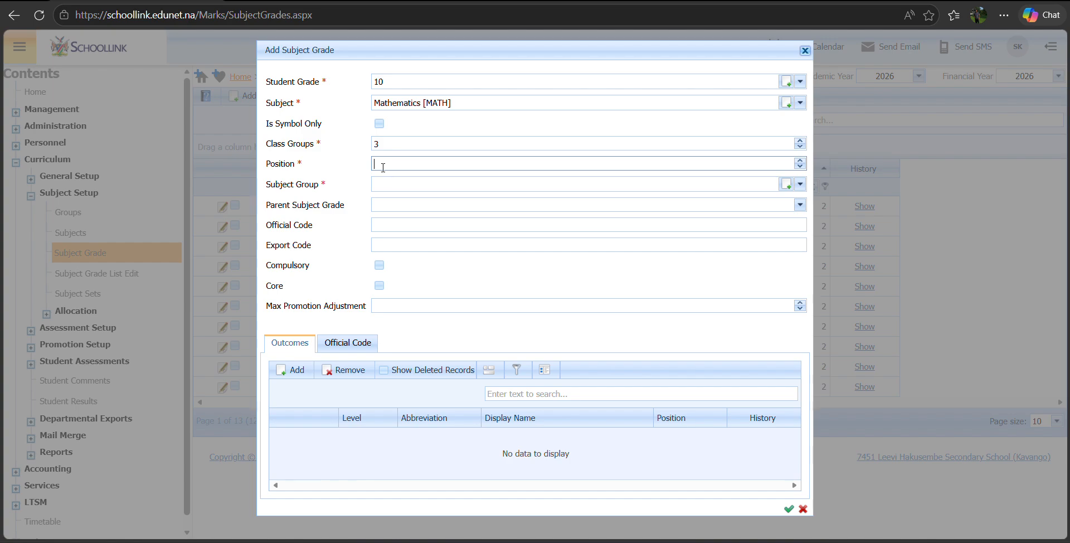
type("4")
- Set the subject group of the new subject grade to Promotional Subjects
left_click(398, 185)
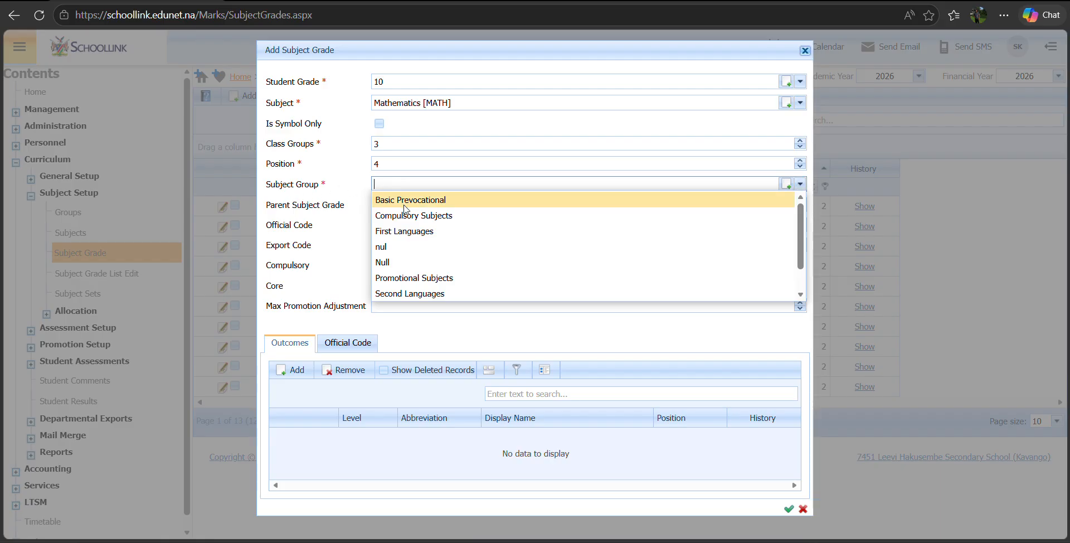
scroll(406, 261, "down", 1)
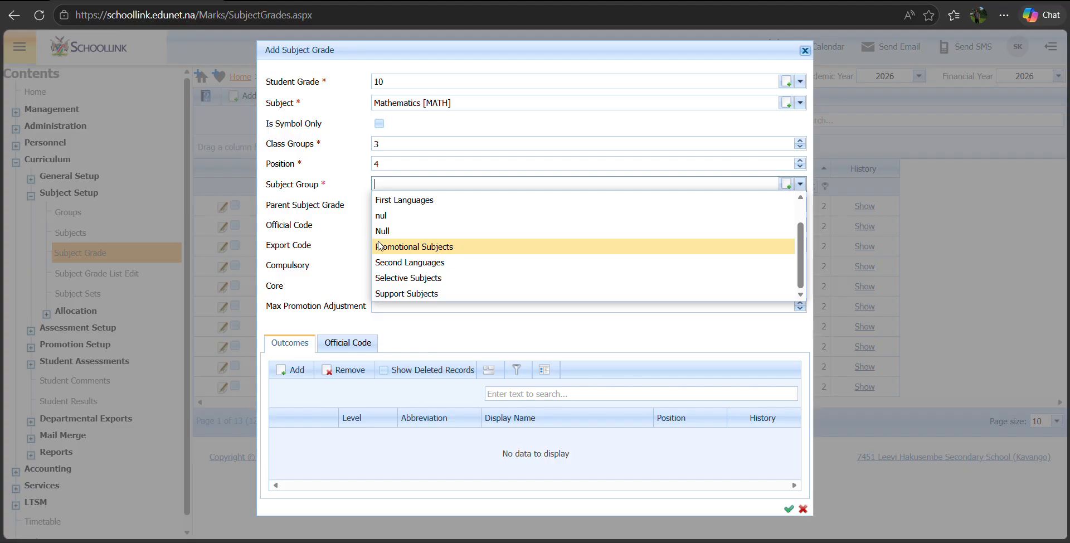
left_click(446, 249)
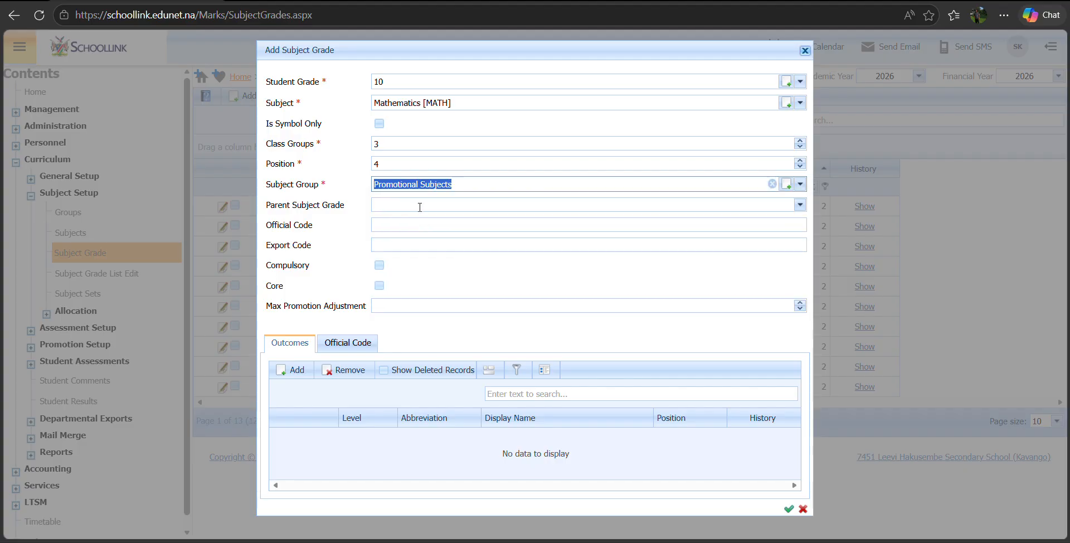
- Change the subject group of the new subject grade to Compulsory Subjects
left_click(469, 184)
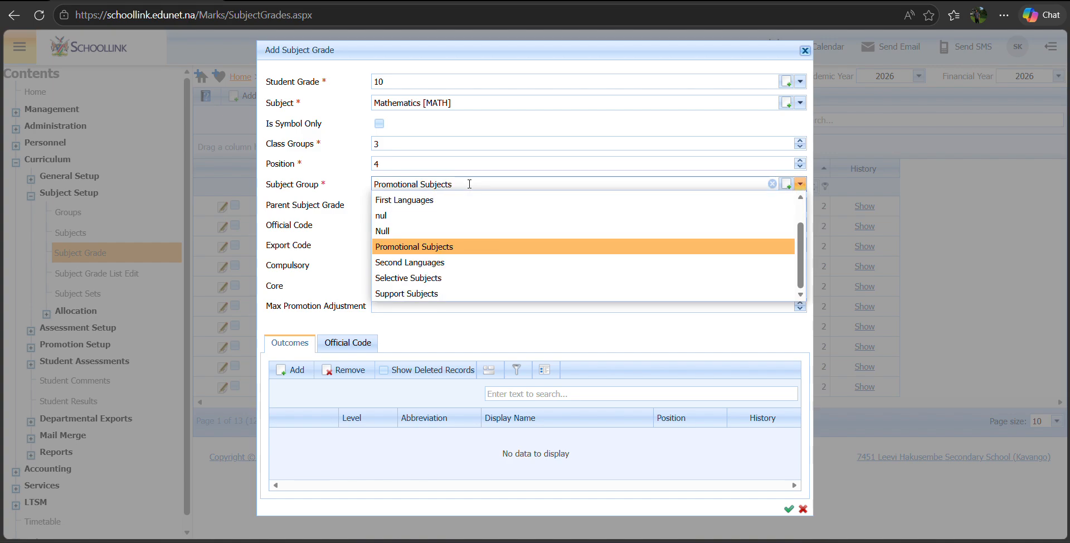
left_click(469, 184)
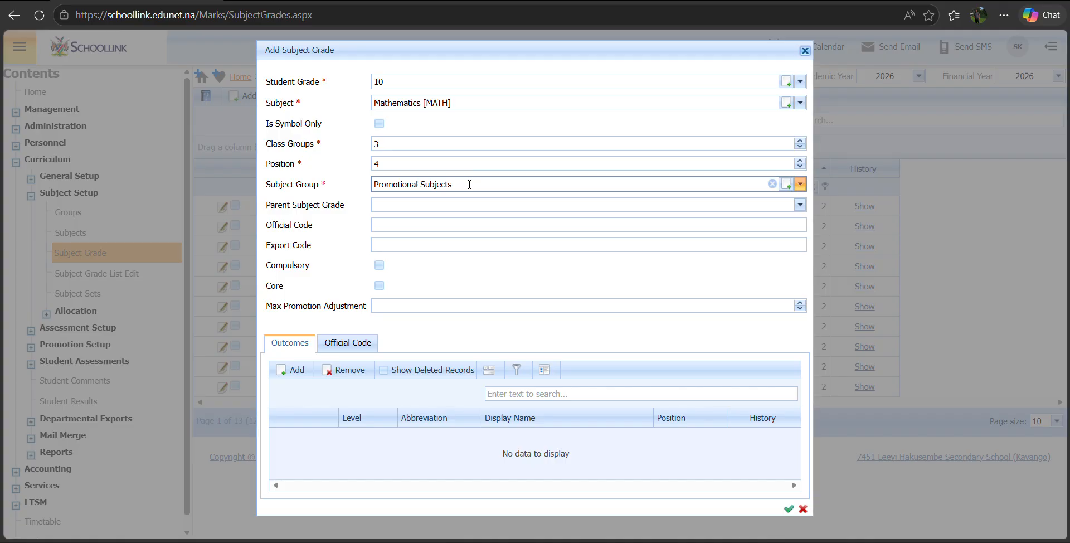
left_click(469, 184)
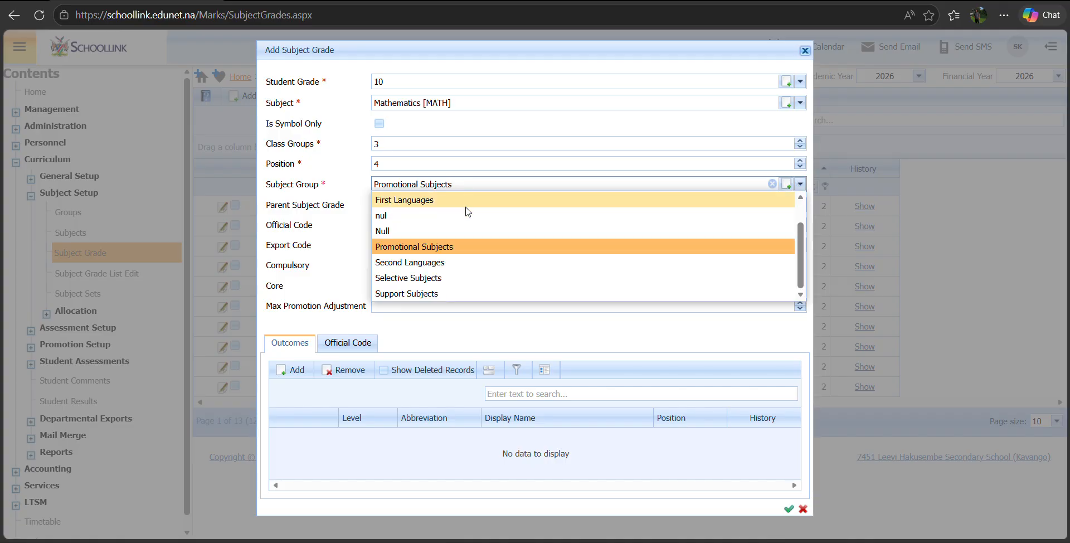
scroll(439, 246, "up", 1)
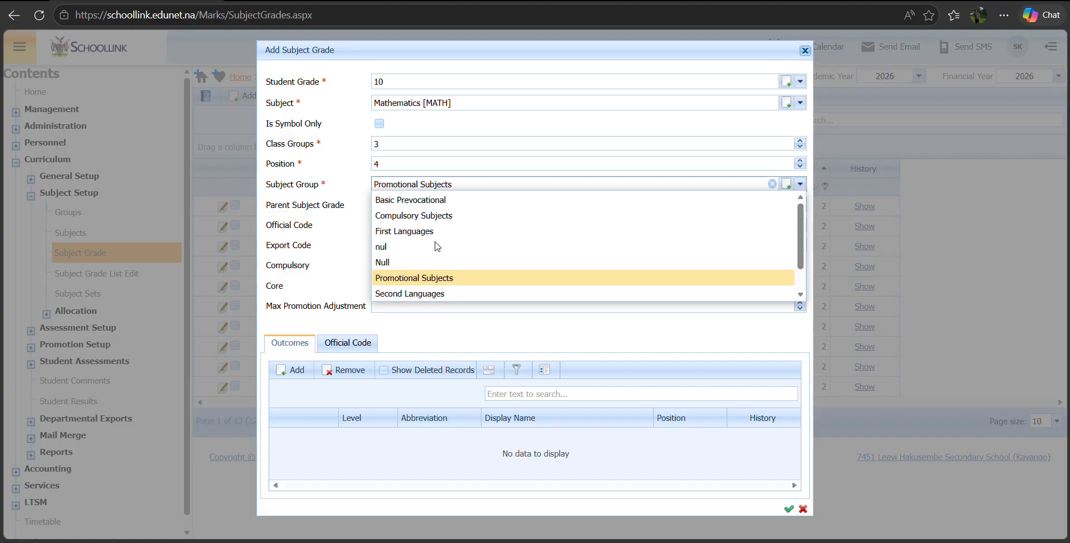
left_click(473, 221)
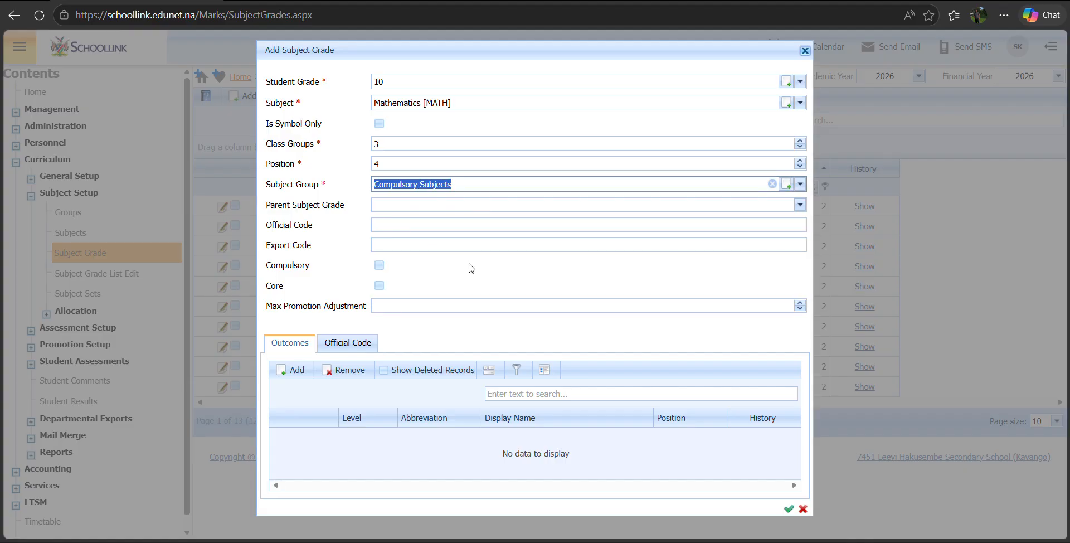
left_click(432, 202)
left_click(469, 184)
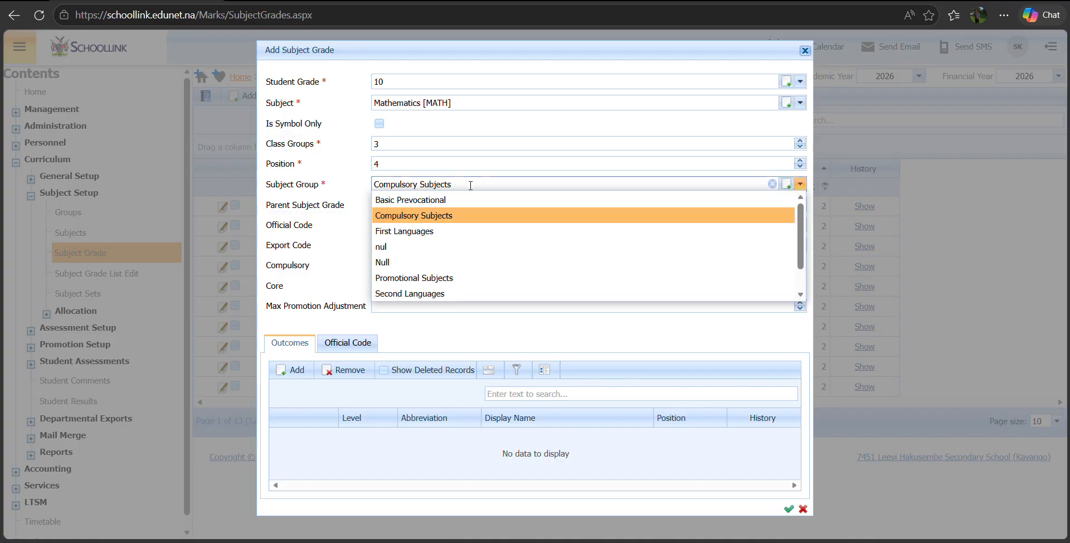
left_click(450, 218)
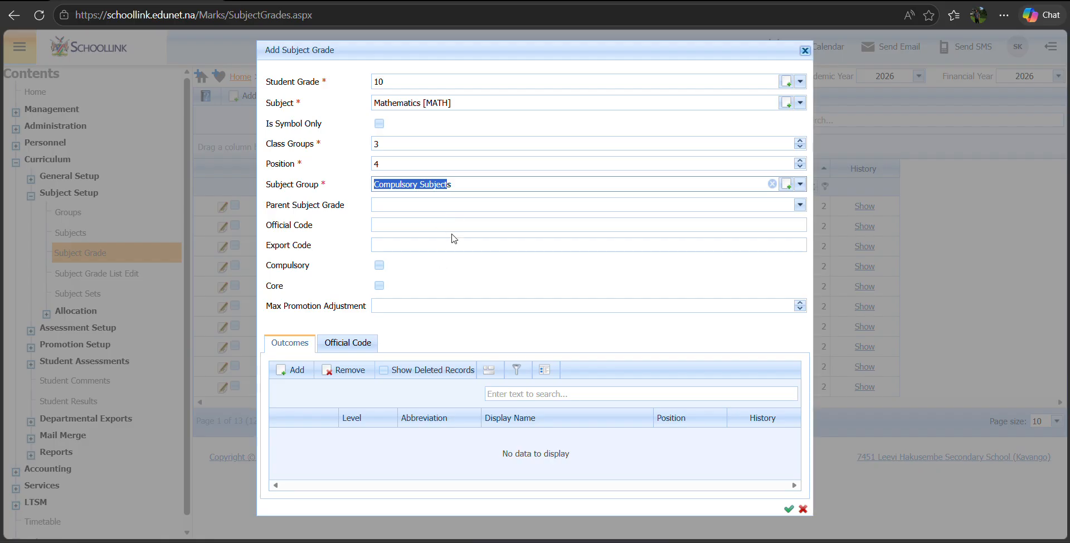
left_click(458, 185)
left_click(458, 185)
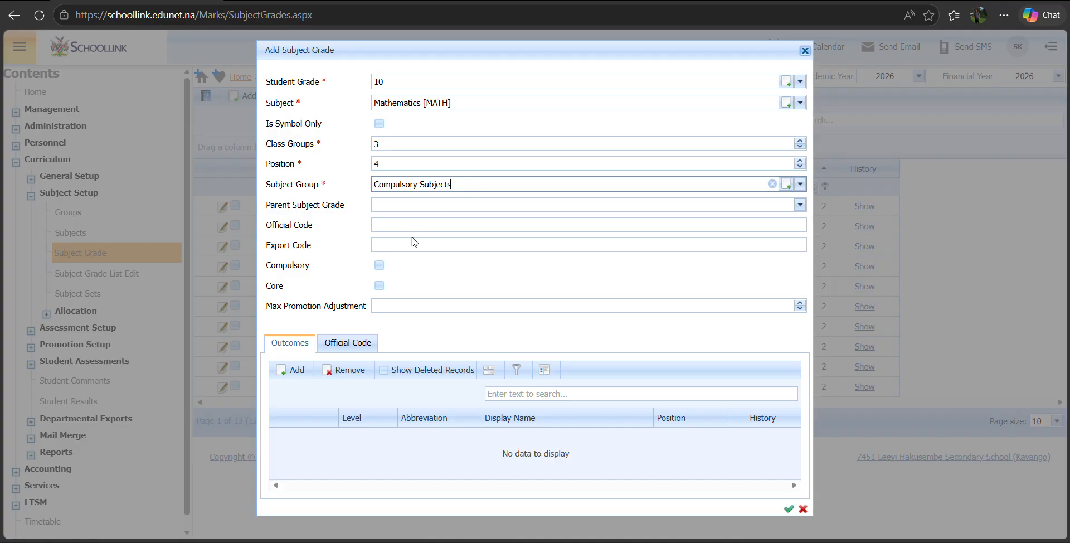
- Mark the new Mathematics subject grade as both Compulsory and Core
left_click(380, 266)
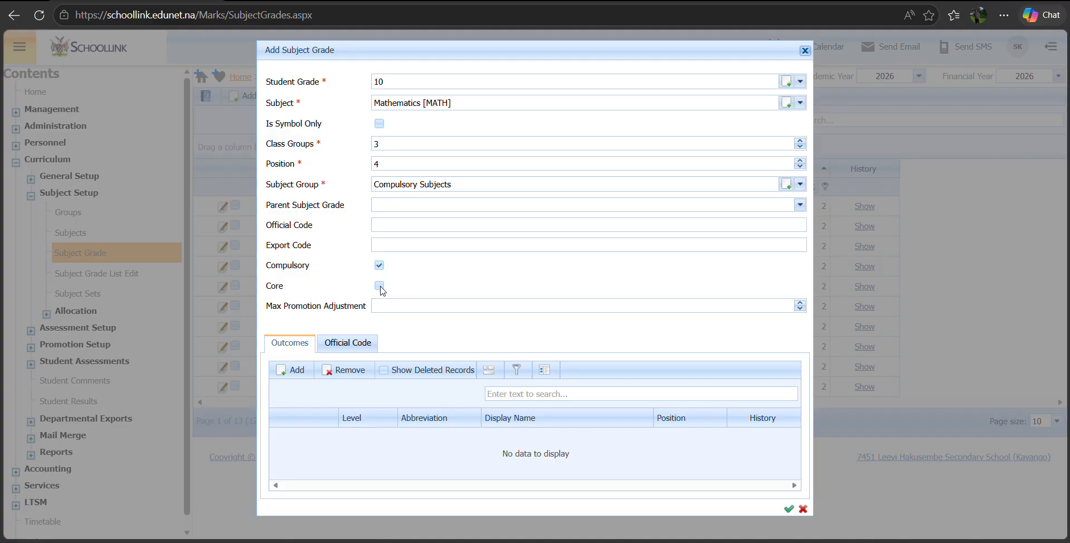
left_click(379, 285)
left_click(380, 285)
left_click(379, 286)
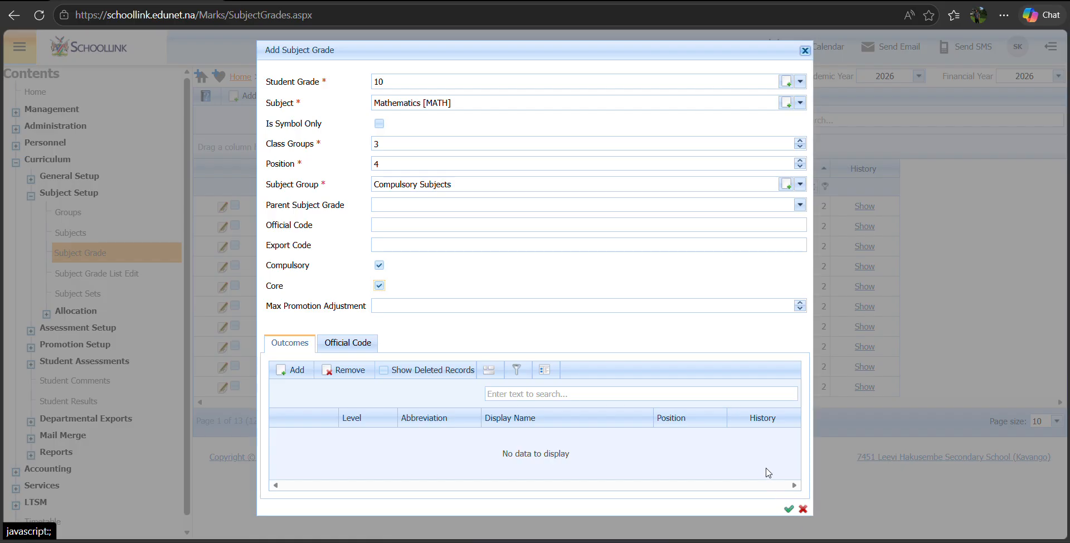
- Replace the subject of the new grade 10 subject grade with English 2nd Language [ENG]
left_click(464, 103)
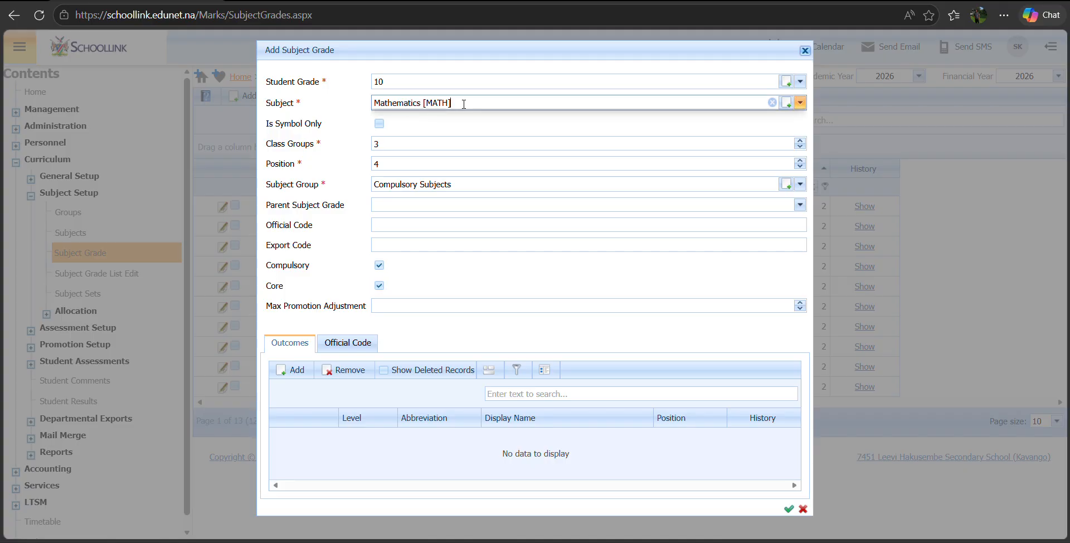
left_click(460, 82)
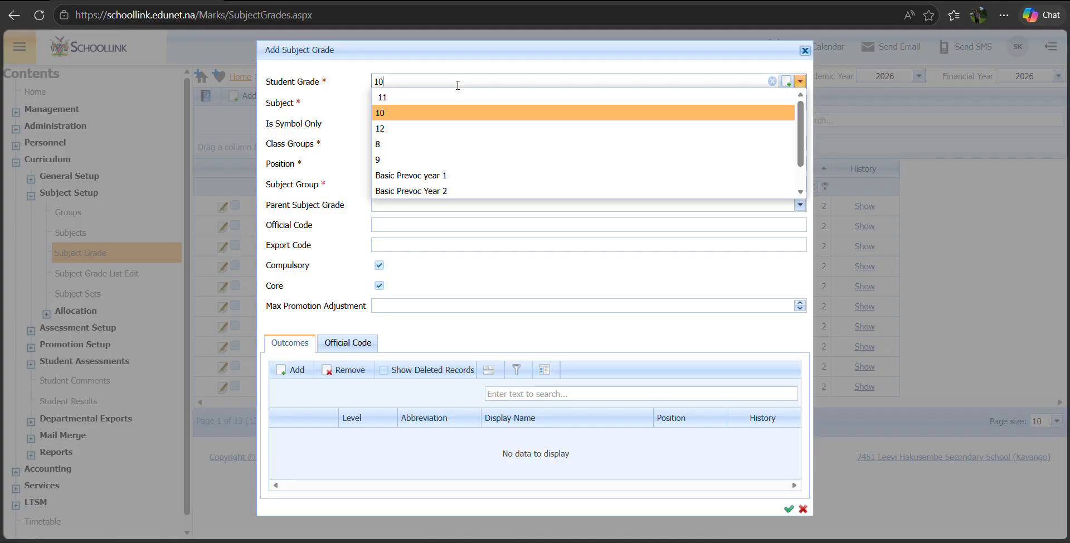
left_click(462, 81)
left_click(454, 100)
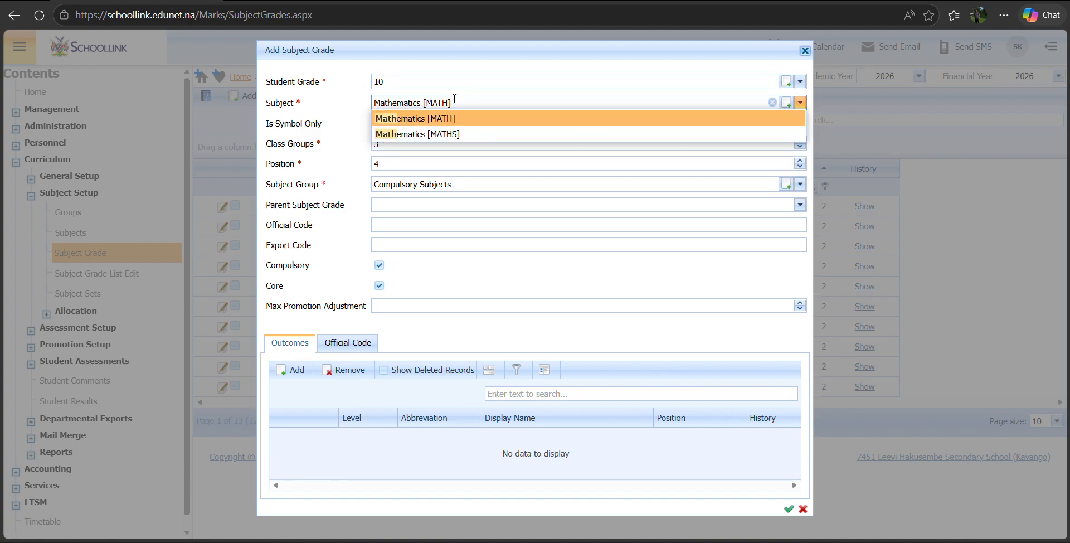
left_click_drag(457, 103, 350, 116)
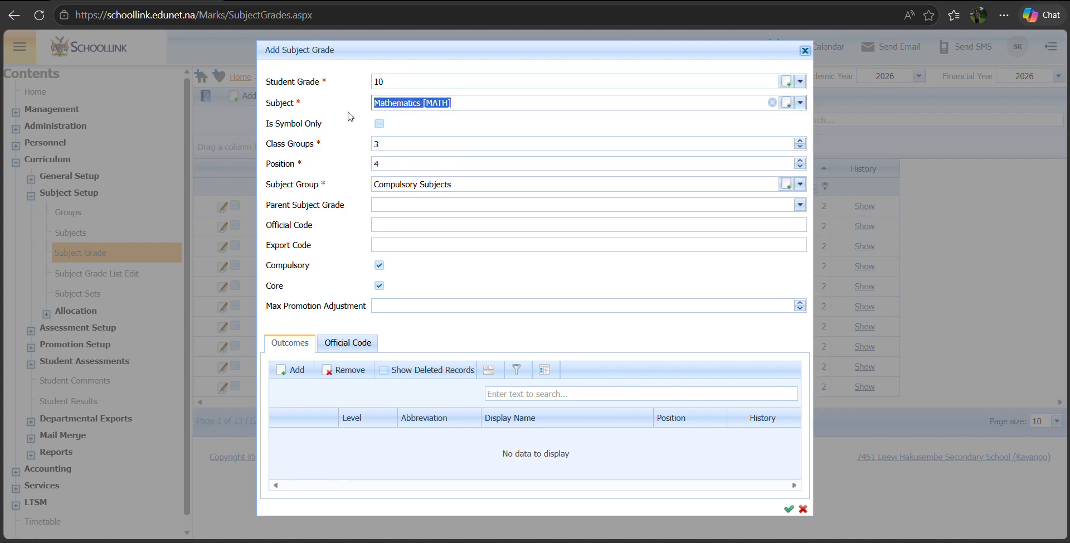
key("BackSpace")
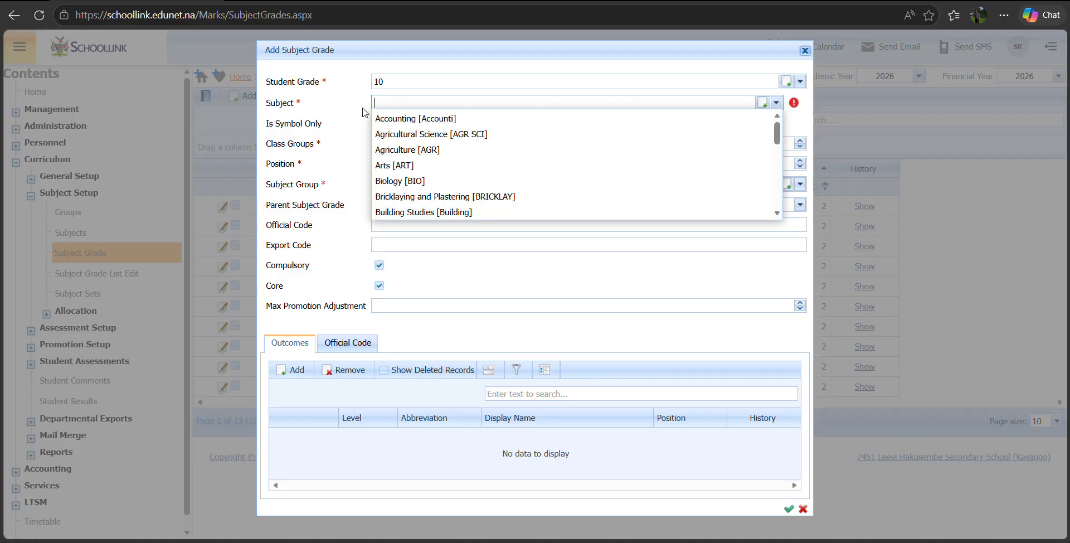
type("engli")
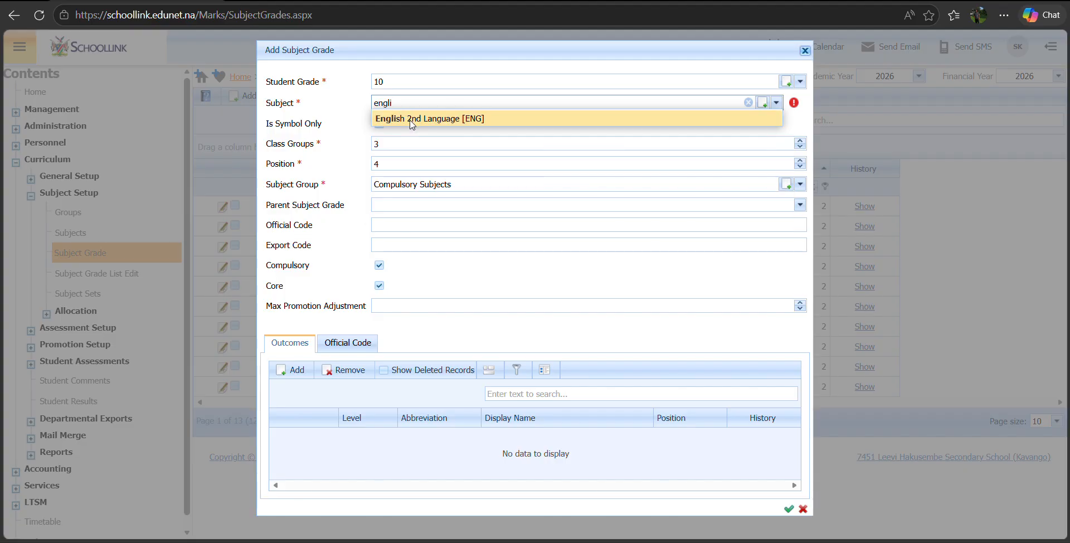
left_click(413, 124)
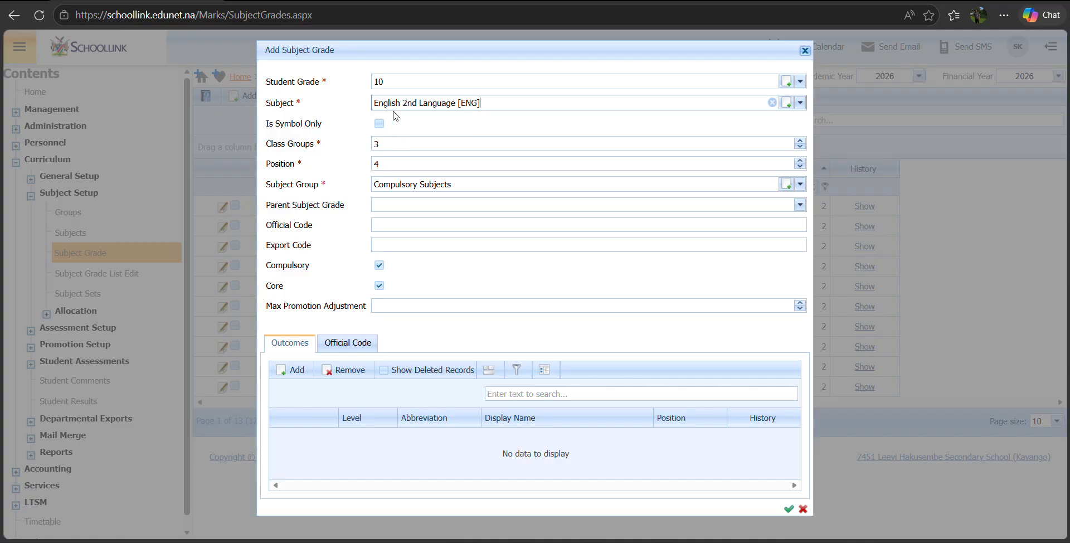
- Set the number of class groups for the English subject grade to 4, keeping its position at 4
left_click(389, 144)
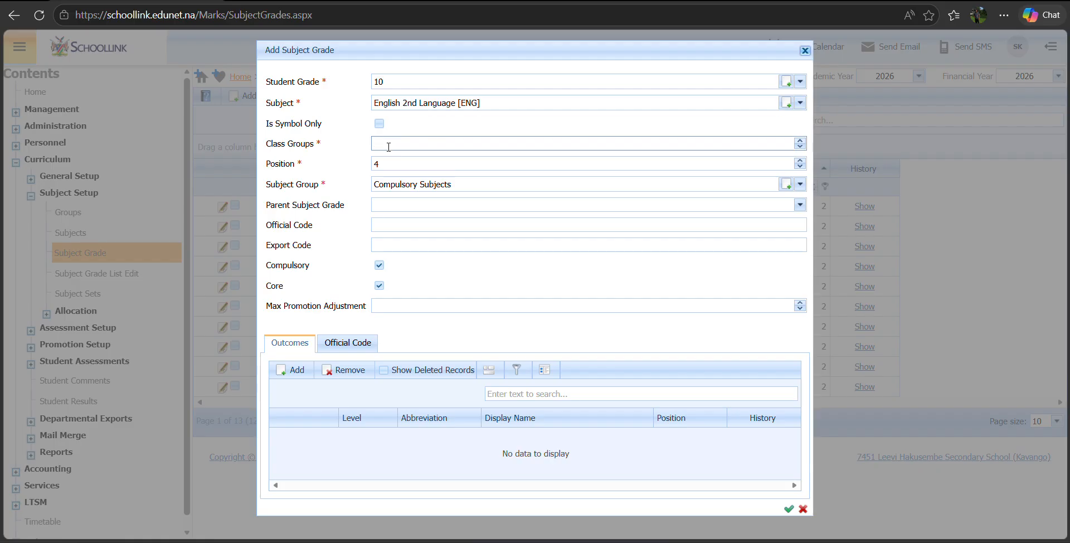
type("4")
left_click(385, 163)
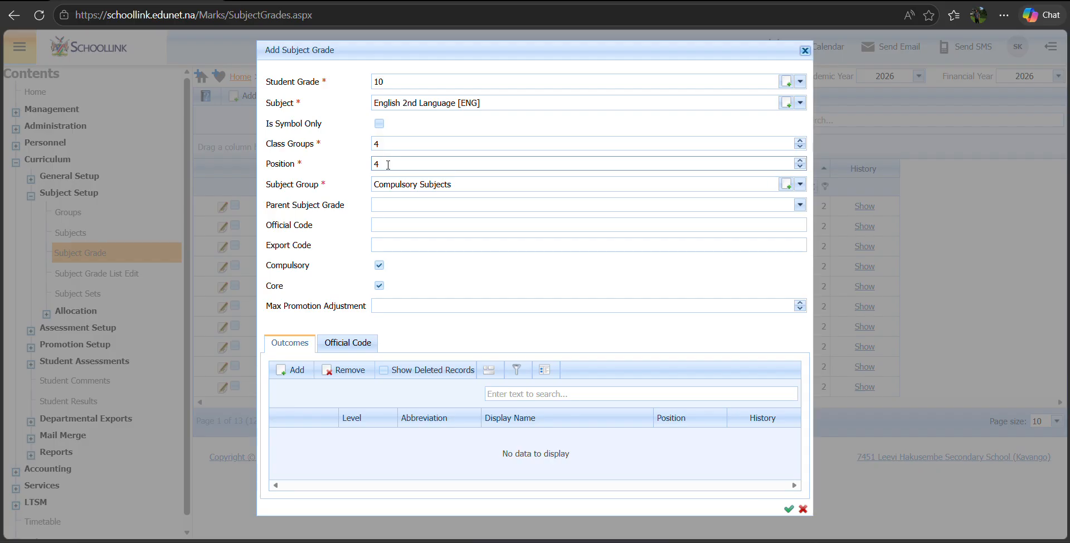
left_click(398, 146)
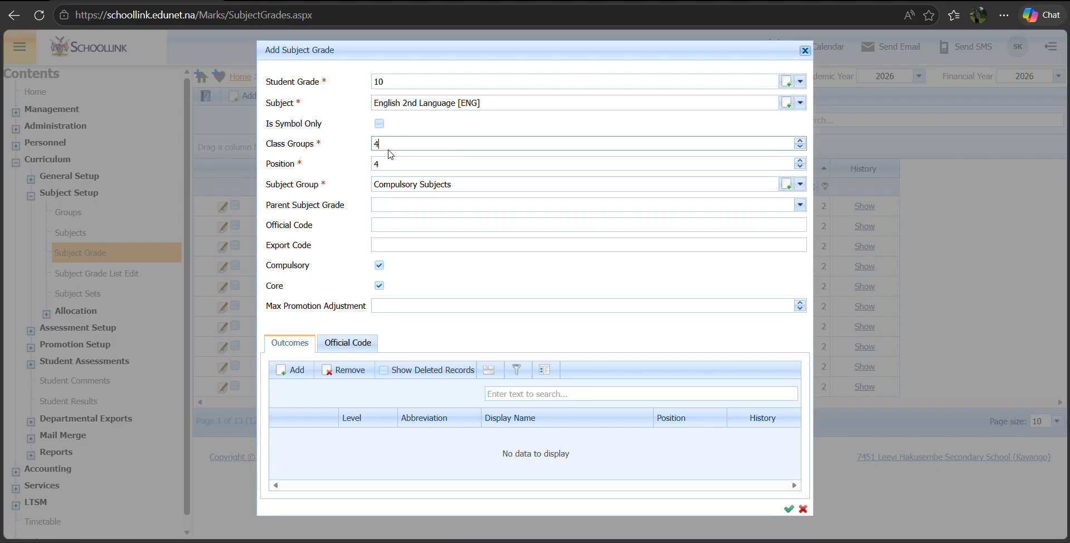
double_click(379, 146)
left_click(385, 163)
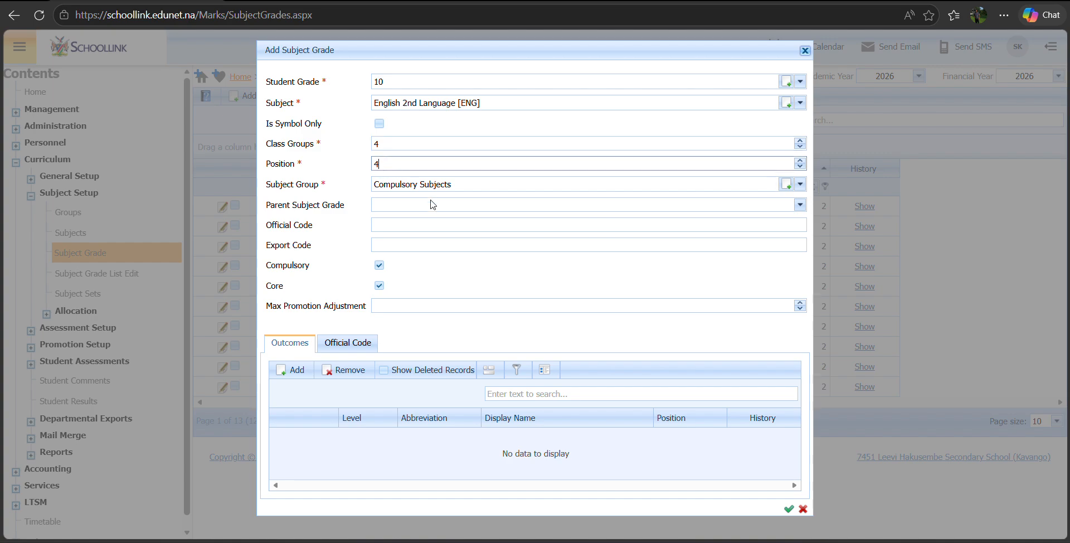
- Reselect Compulsory Subjects as the subject group and discard the new subject grade without saving it
left_click(444, 184)
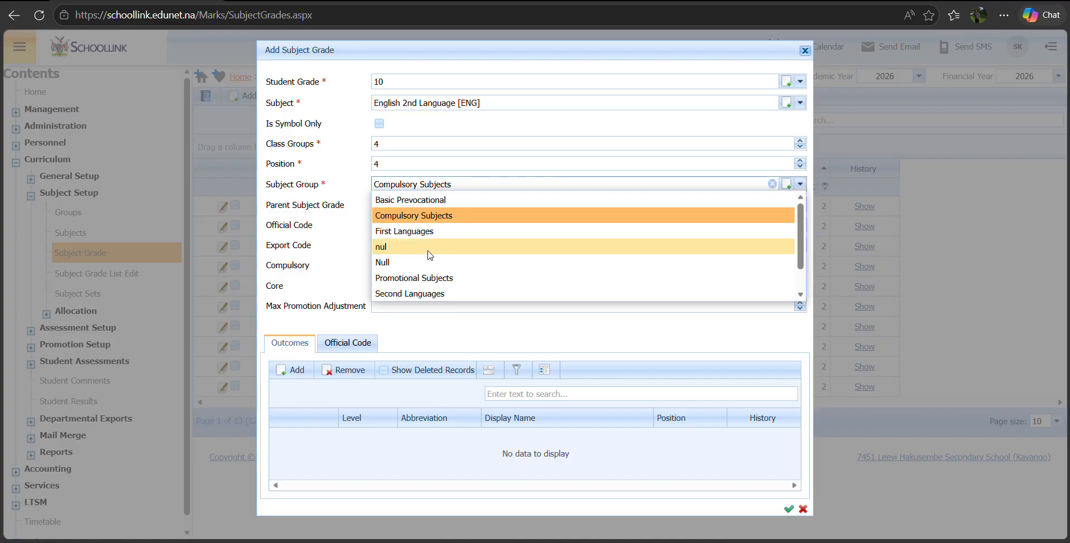
left_click(438, 219)
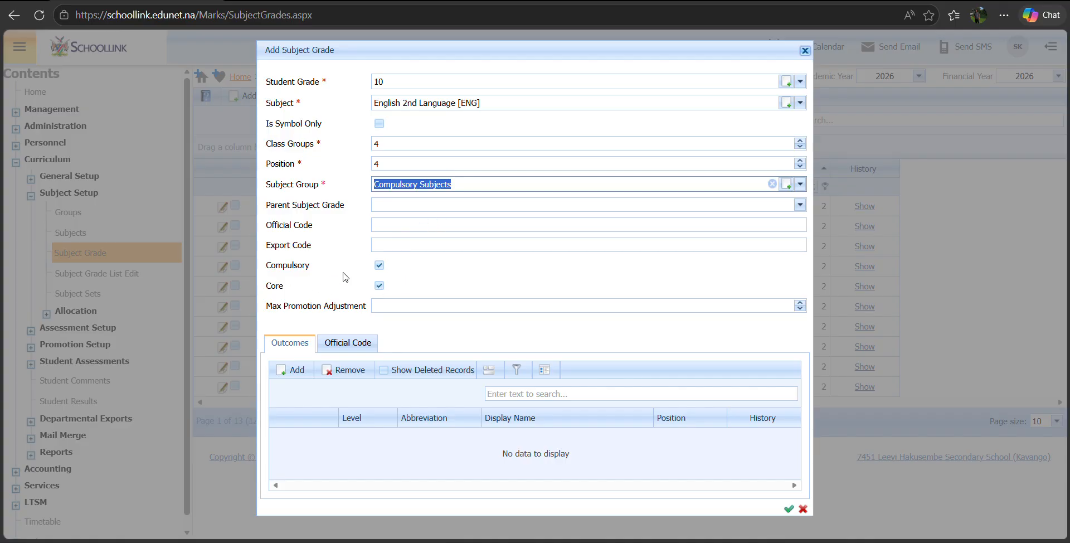
left_click(803, 509)
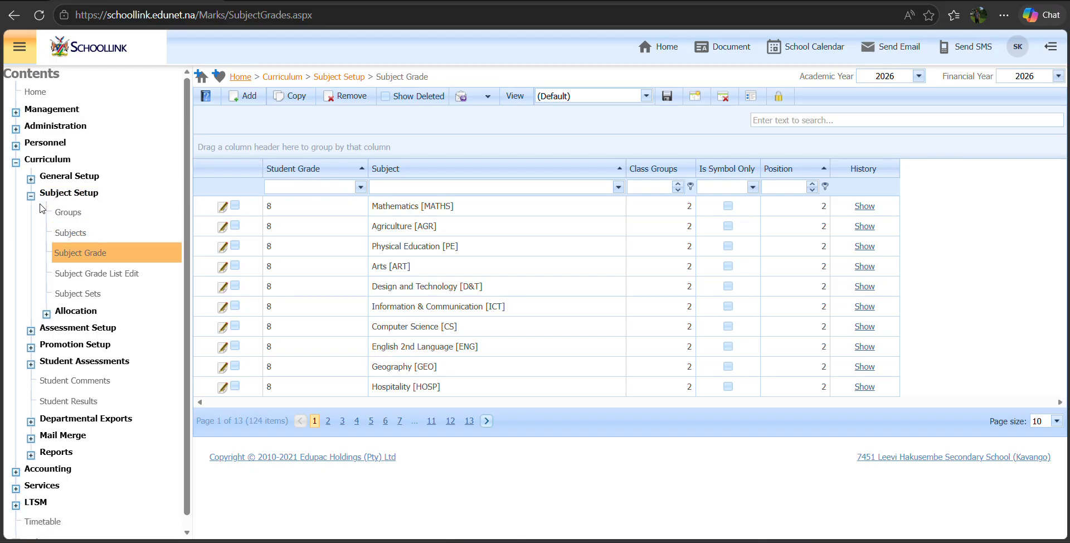
- Open the list of assessment types in the Assessment Setup section of Curriculum
left_click(46, 314)
left_click(46, 314)
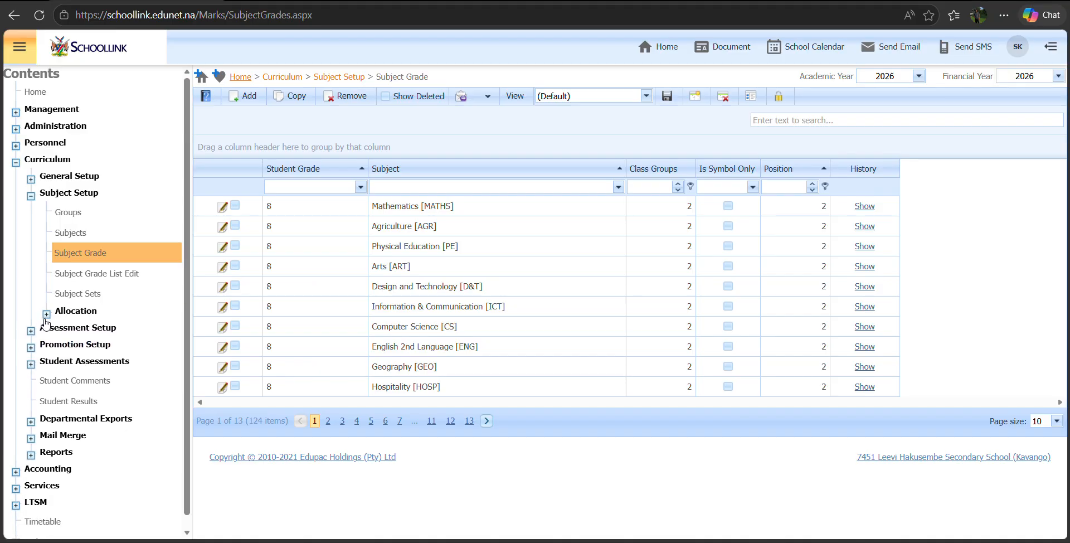
left_click(16, 162)
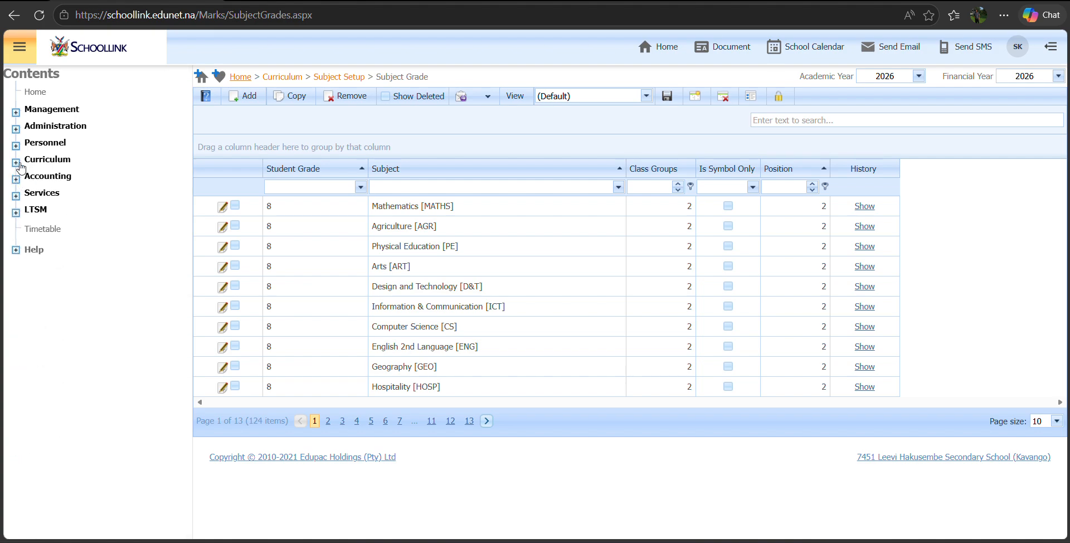
left_click(16, 162)
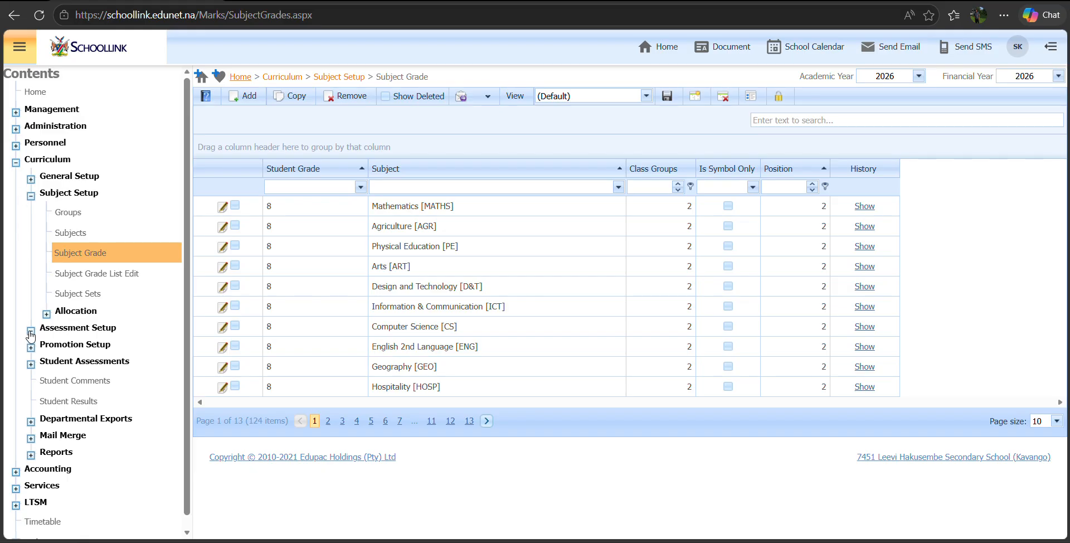
left_click(31, 330)
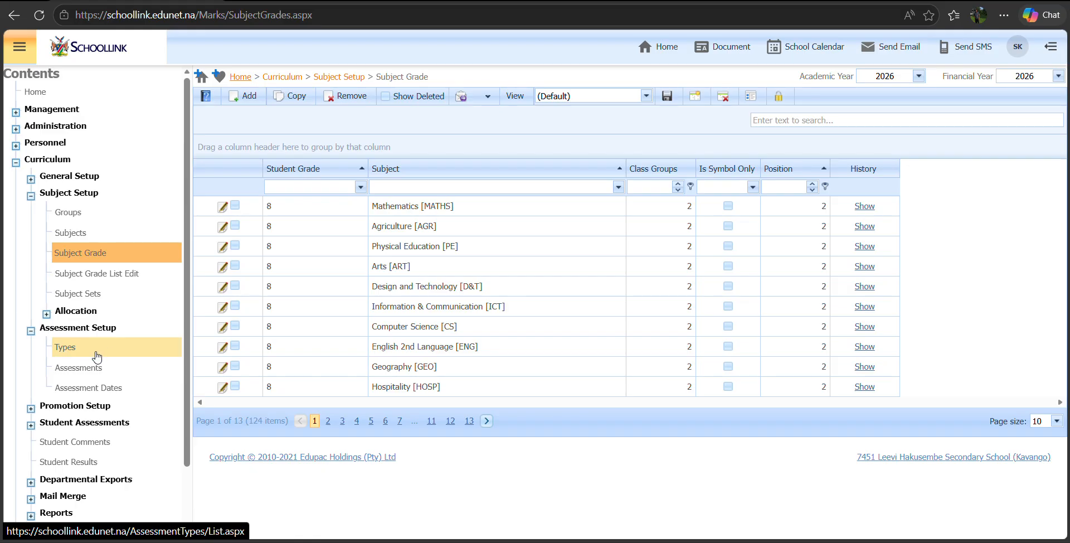
left_click(106, 352)
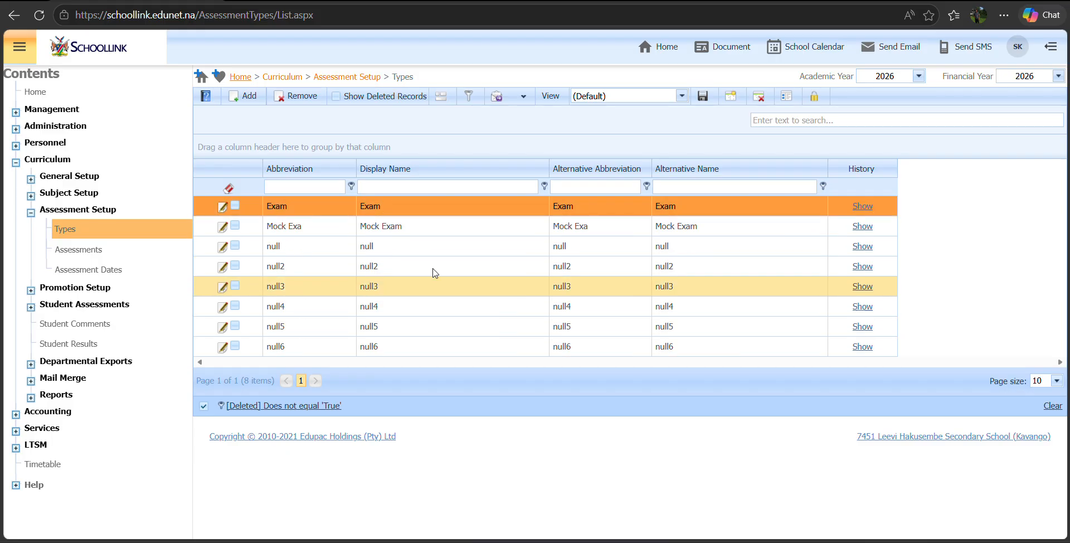
- Fill in a new assessment type with exam for both names and both abbreviations, and discard it without saving
left_click(255, 97)
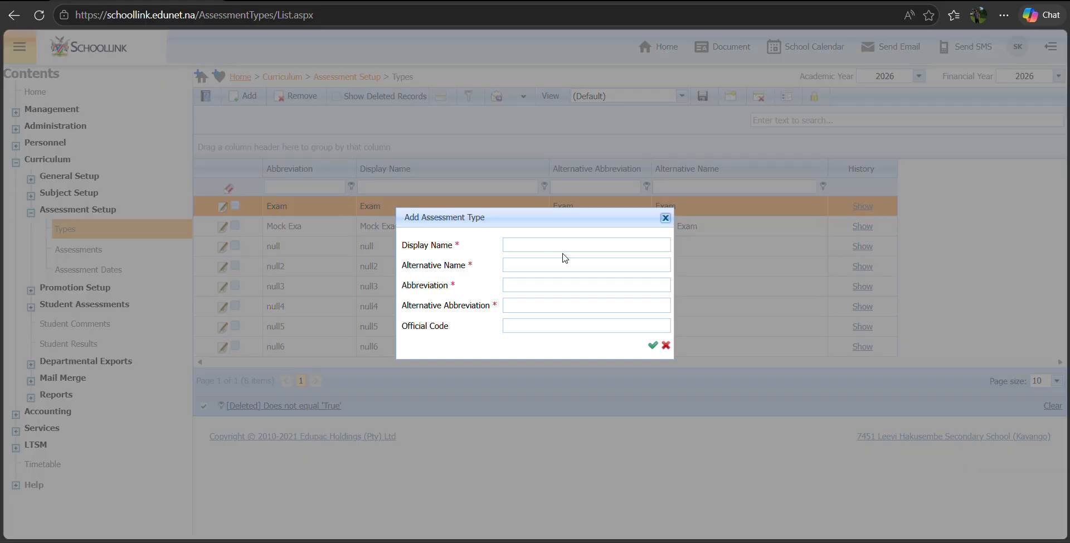
left_click(553, 245)
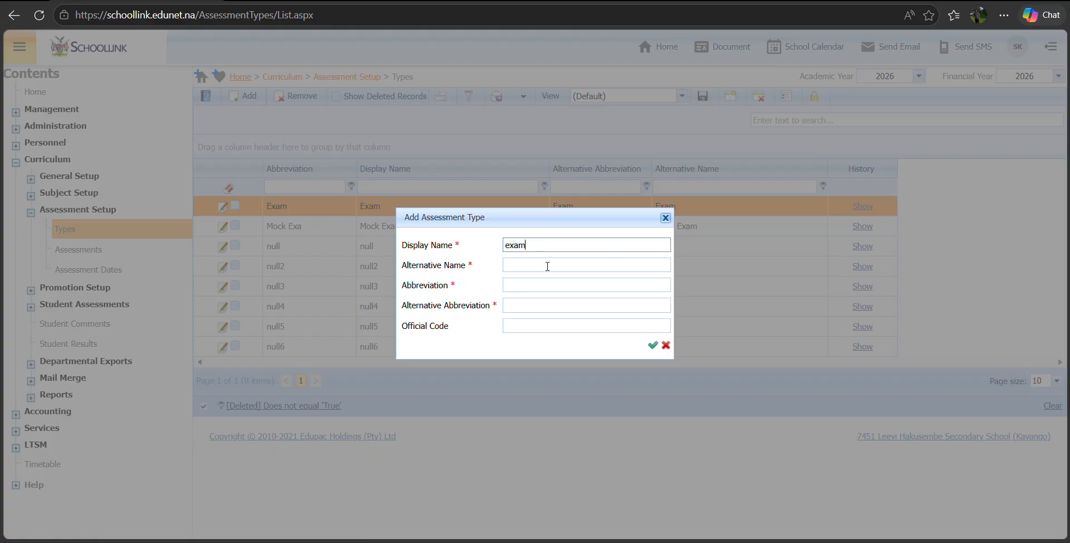
left_click(547, 266)
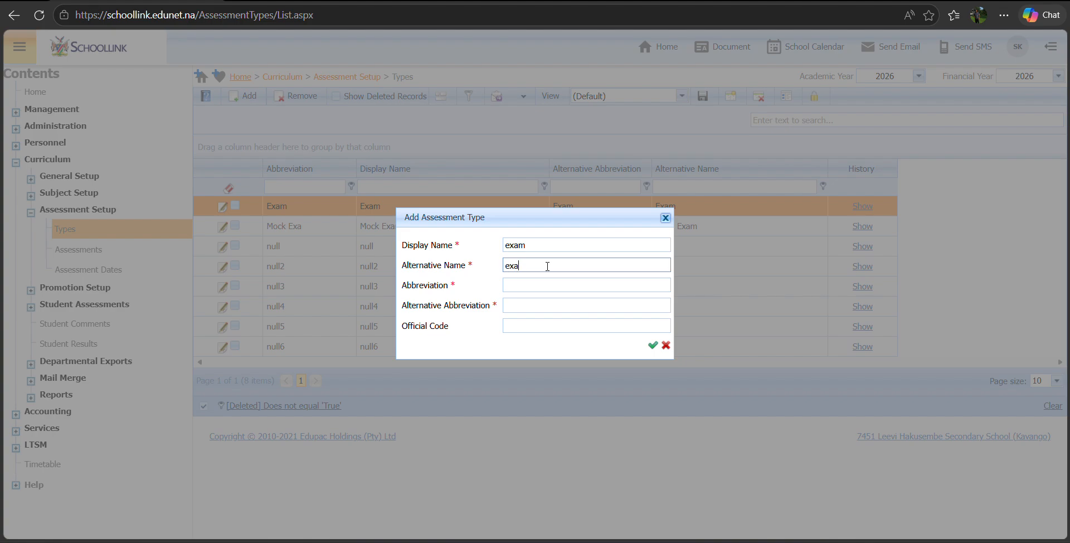
left_click(594, 284)
type("exam")
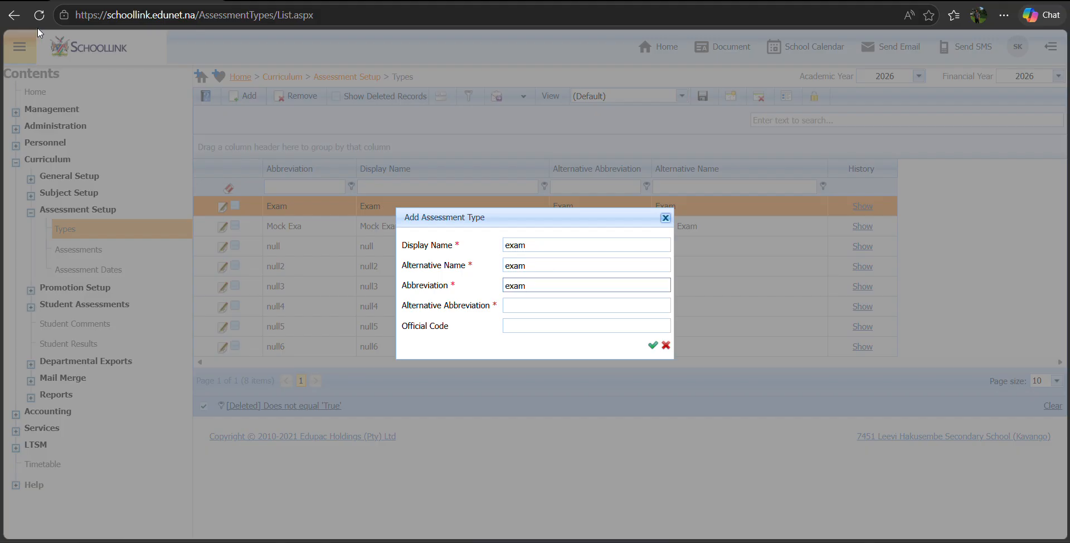
left_click(504, 304)
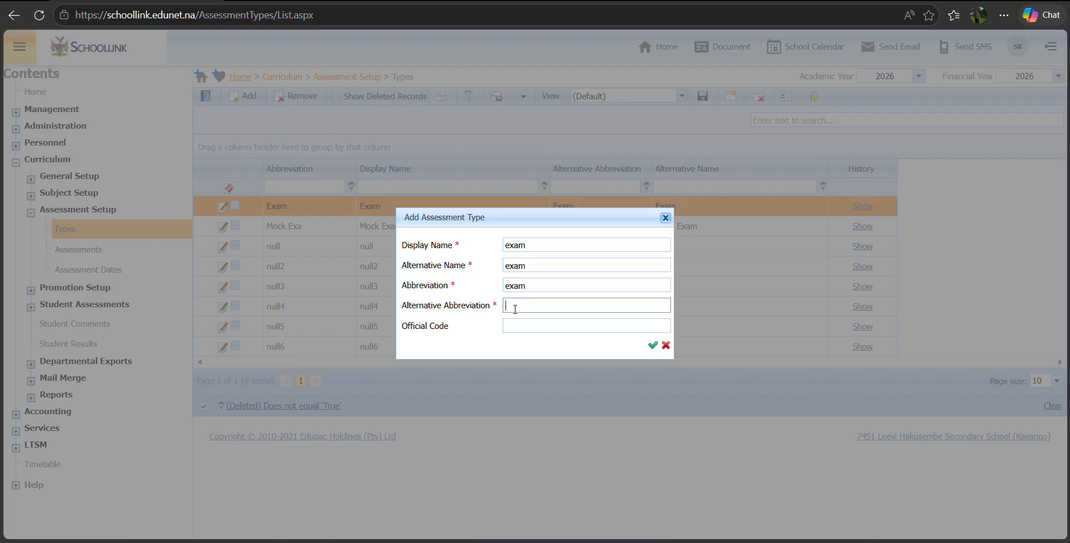
type("exam")
left_click(666, 346)
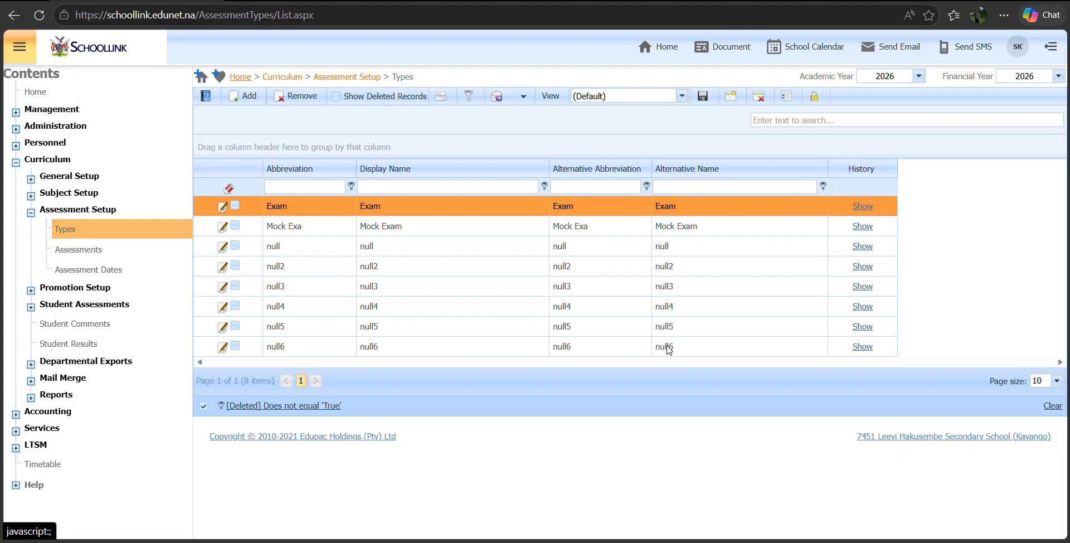
- Open the Assessments setup and display the assessments for subject grade Mathematics [MATHS] (8) at level ORDINARY
left_click(93, 256)
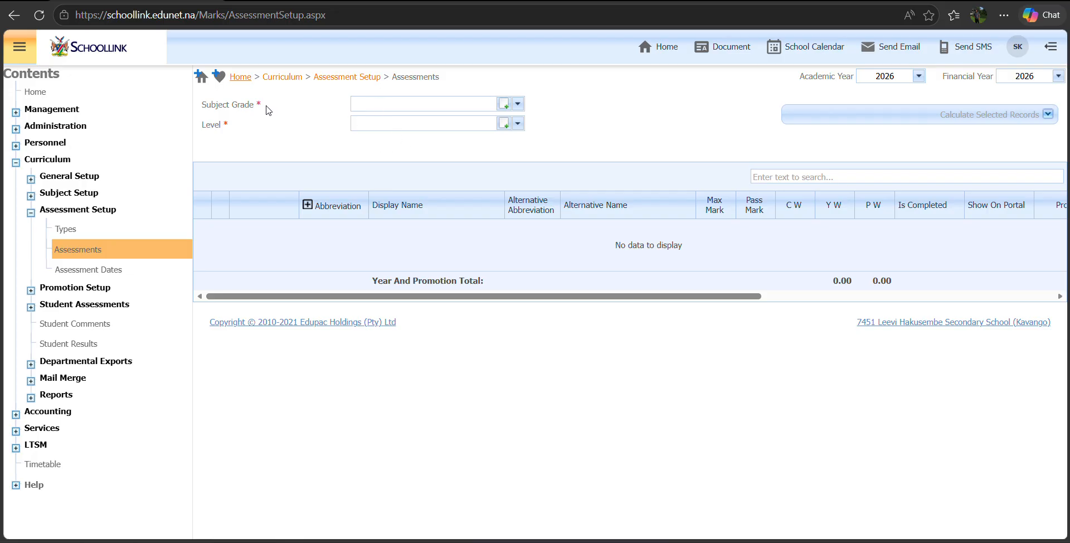
left_click(387, 105)
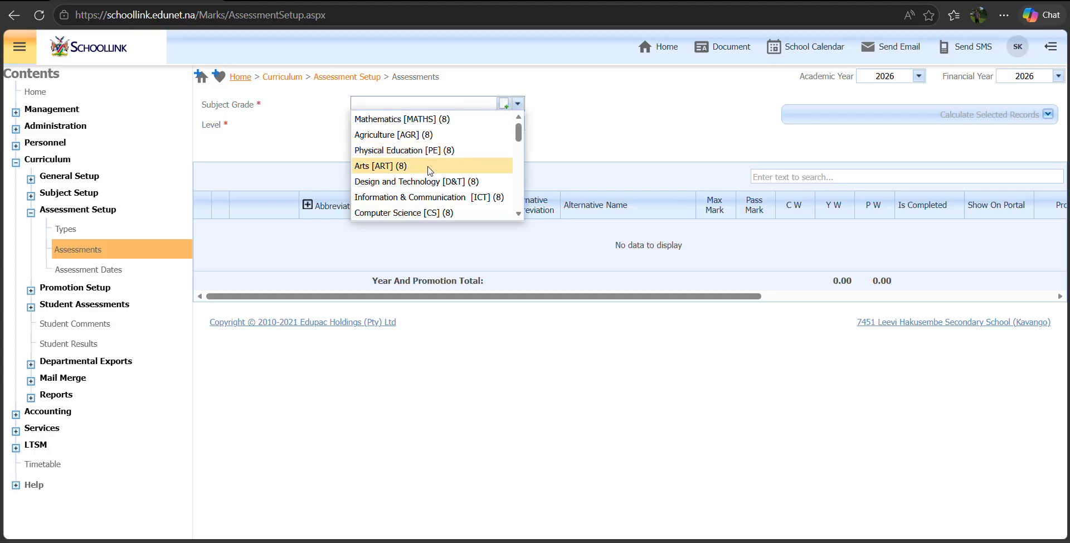
scroll(511, 130, "down", 2)
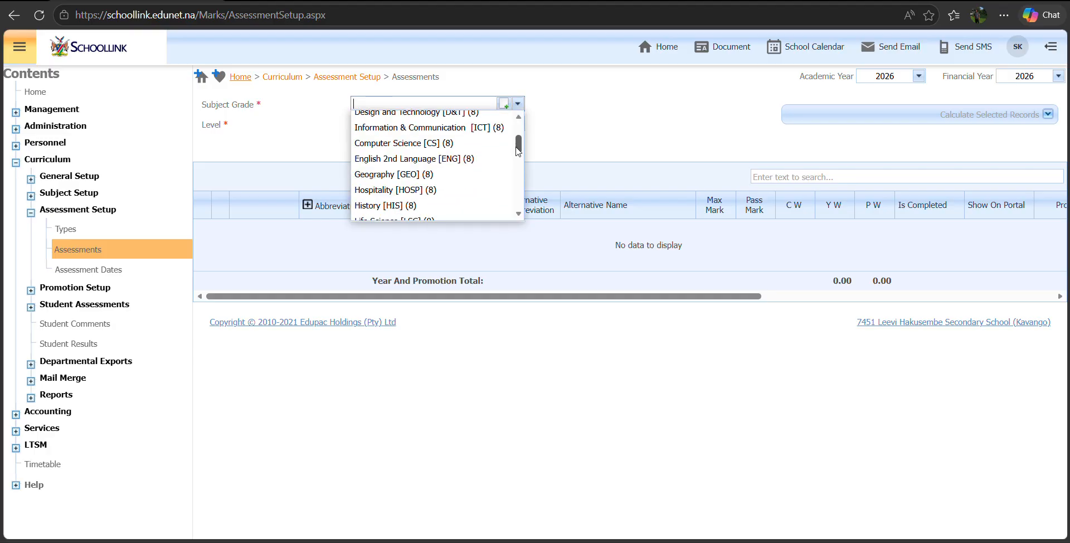
scroll(511, 128, "up", 2)
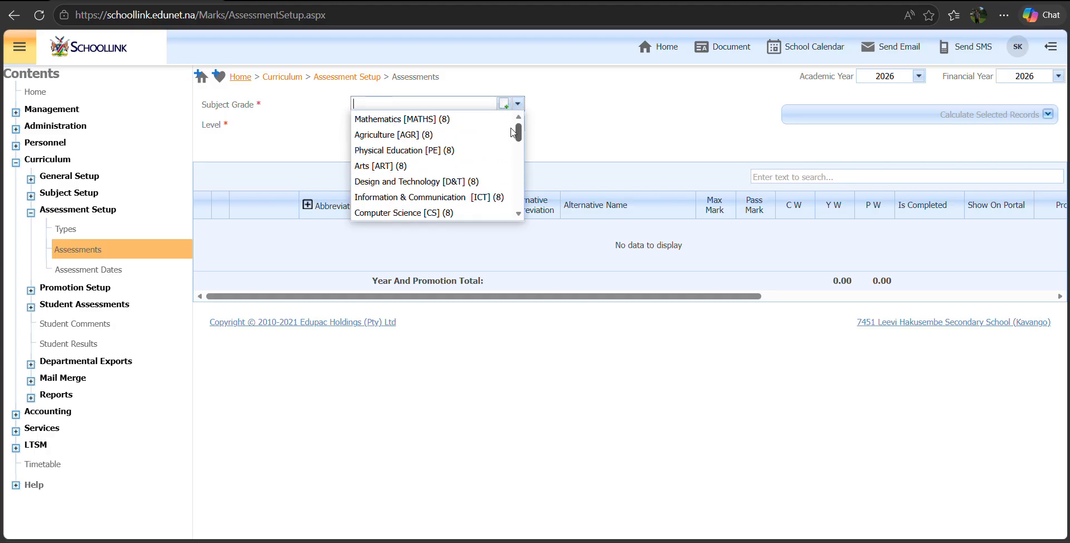
left_click(443, 119)
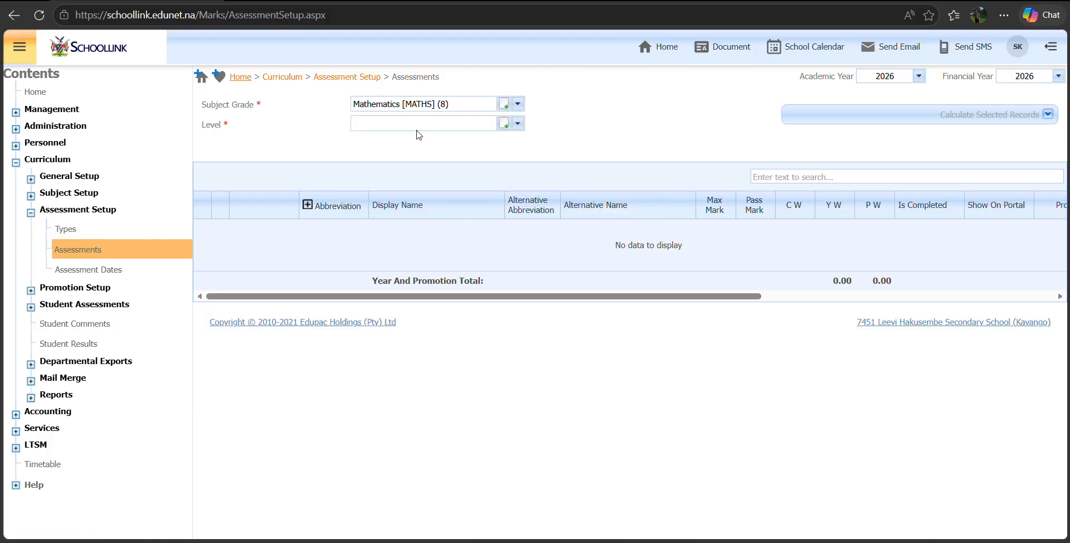
left_click(415, 123)
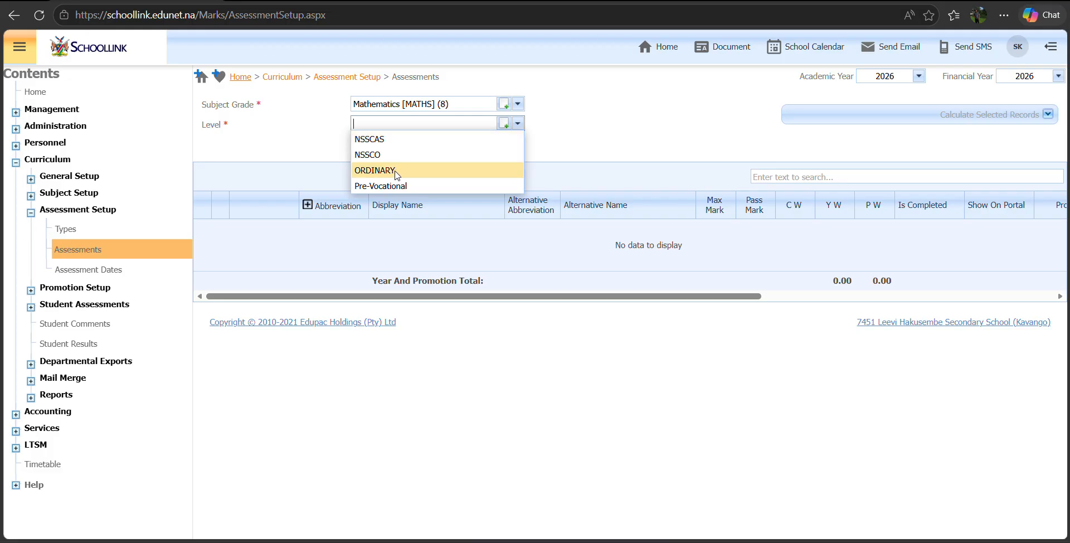
left_click(396, 170)
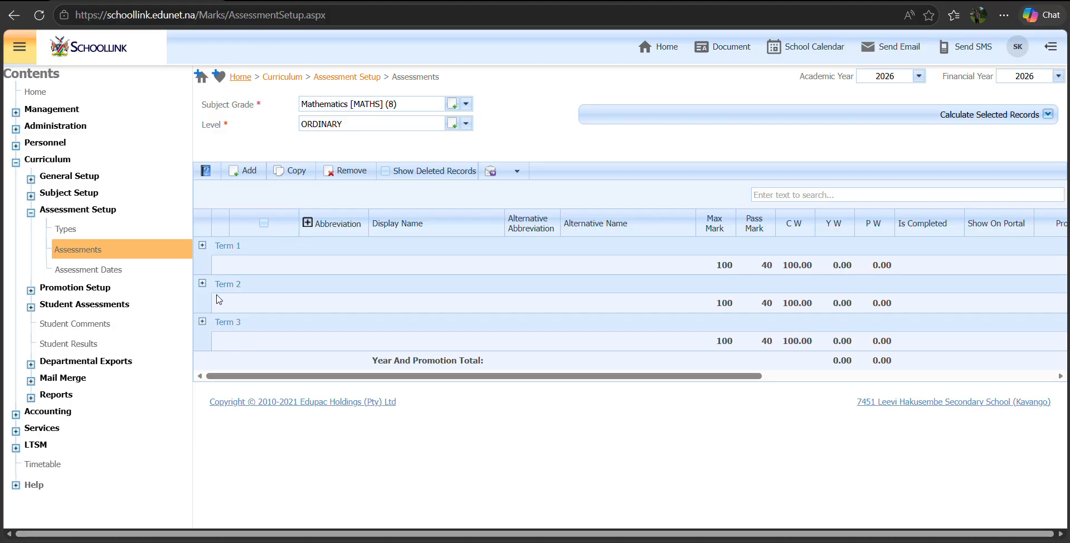
- Start a new Mathematics assessment with cycle Term 1, type Exam, and Exam as both display name and alternative name
left_click(249, 177)
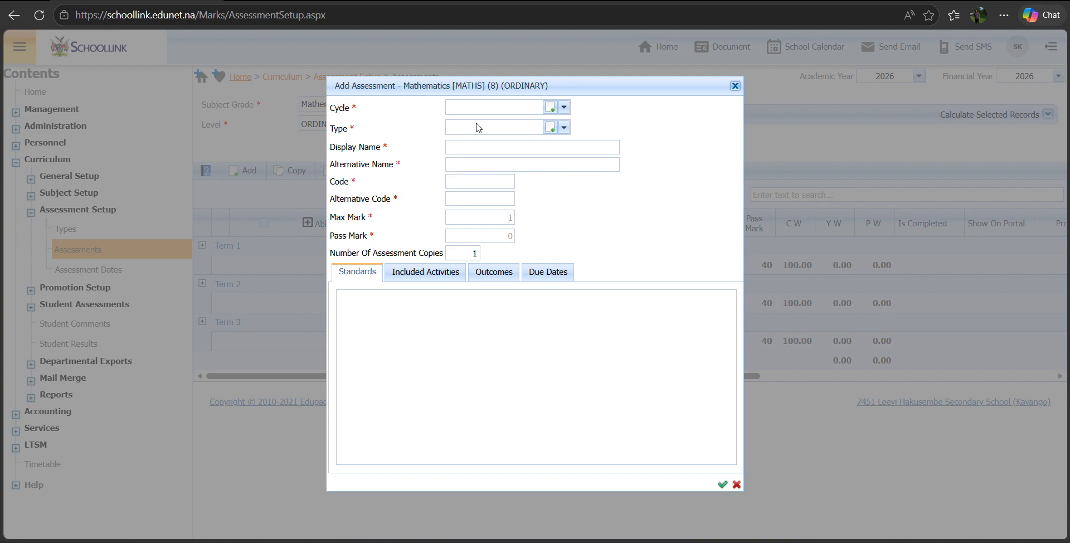
left_click(563, 107)
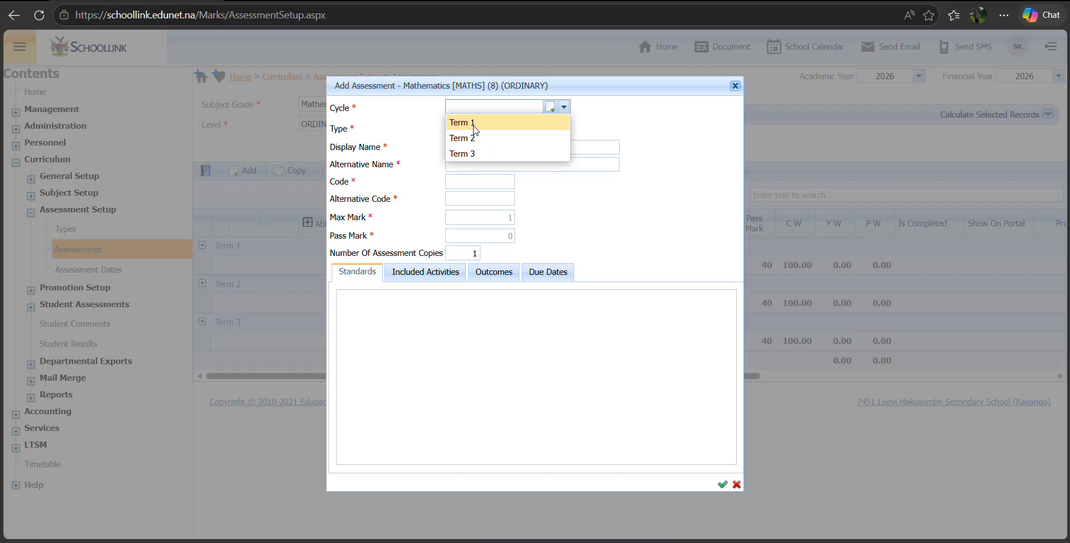
left_click(475, 124)
left_click(479, 128)
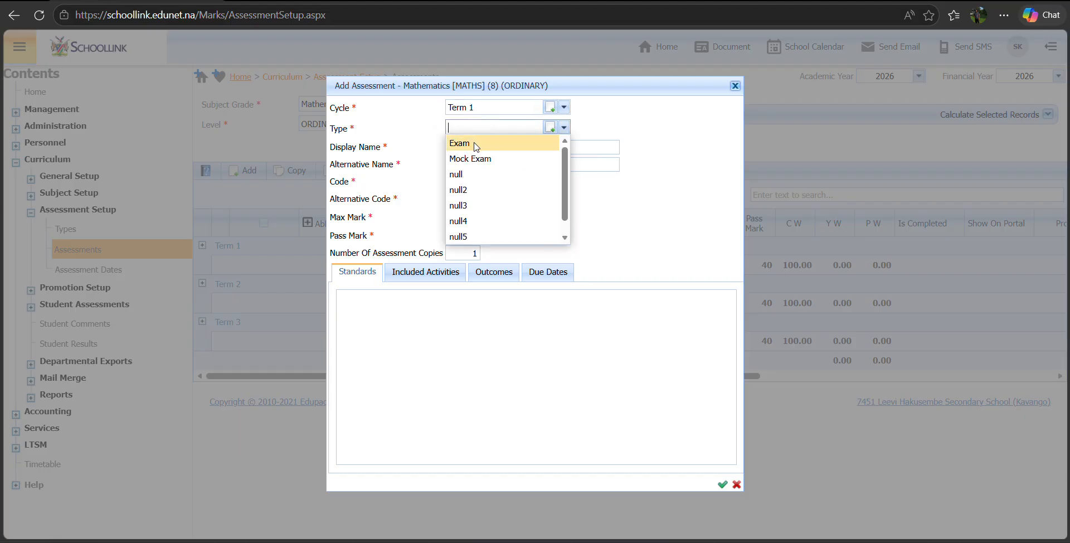
left_click(475, 144)
left_click(474, 148)
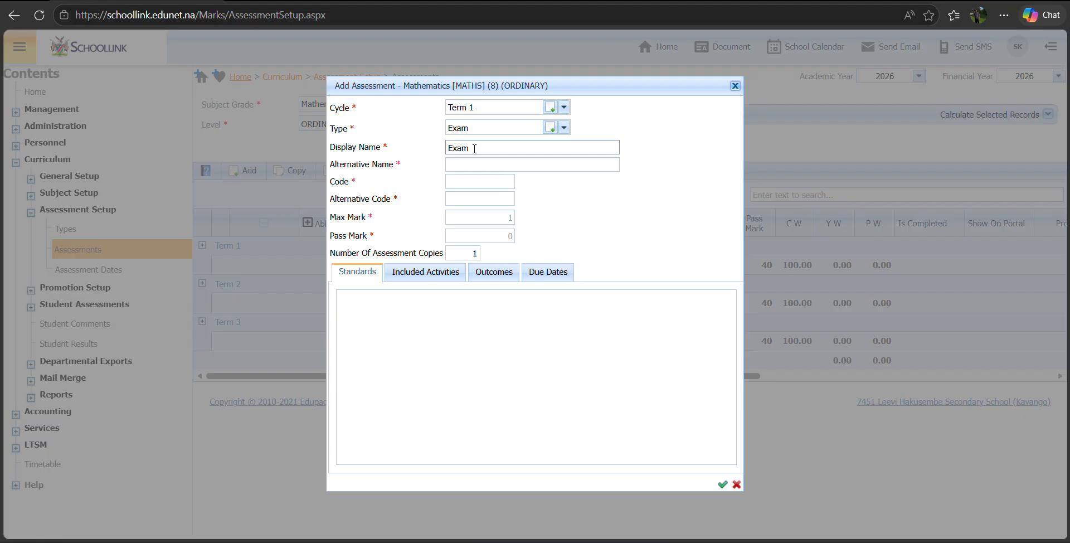
left_click(470, 166)
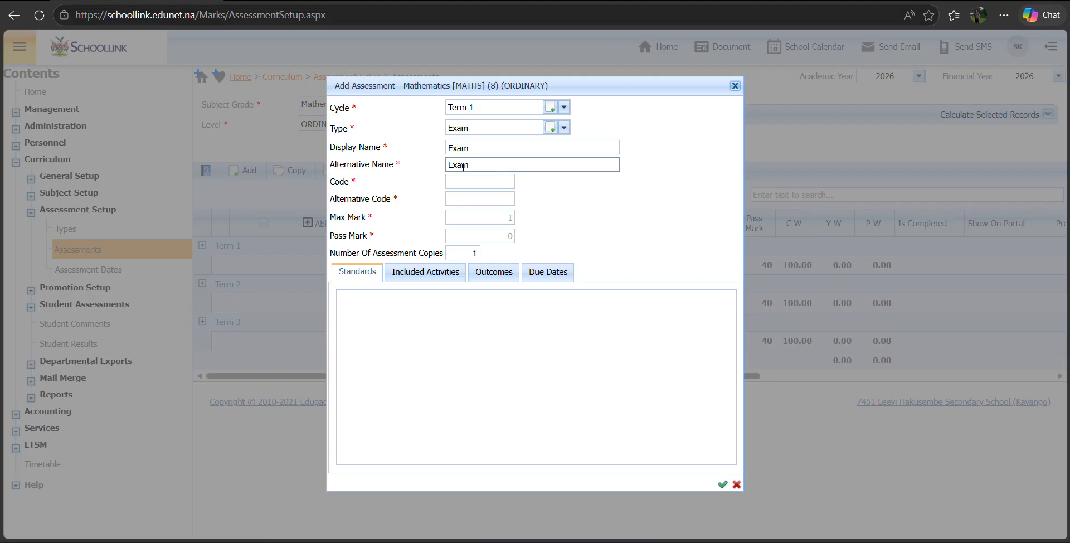
- Set the assessment's code and alternative code to 1, max mark to 100 and pass mark to 40, and discard it without saving
left_click(462, 182)
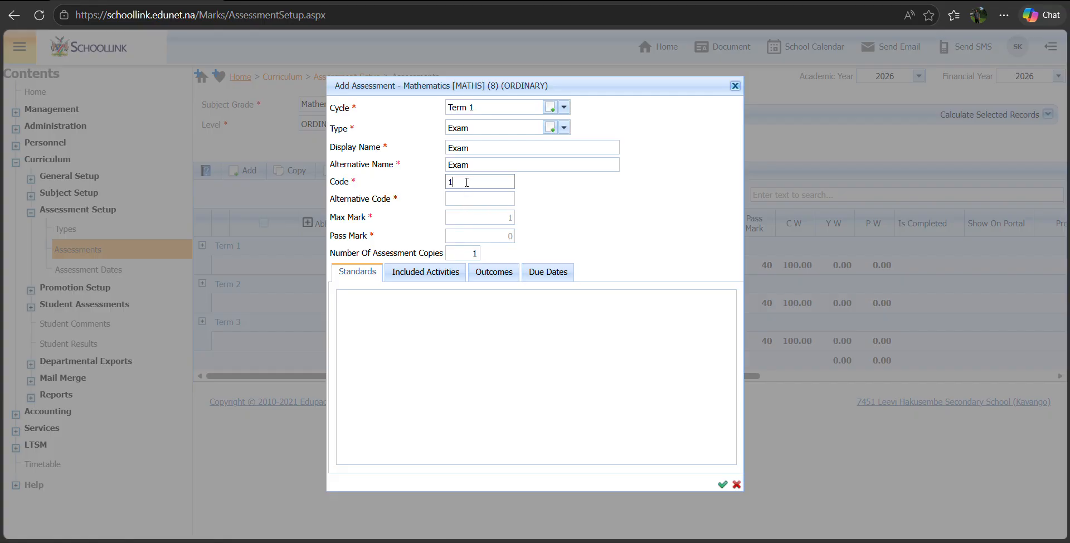
left_click(461, 198)
type("1")
left_click(460, 217)
type("10")
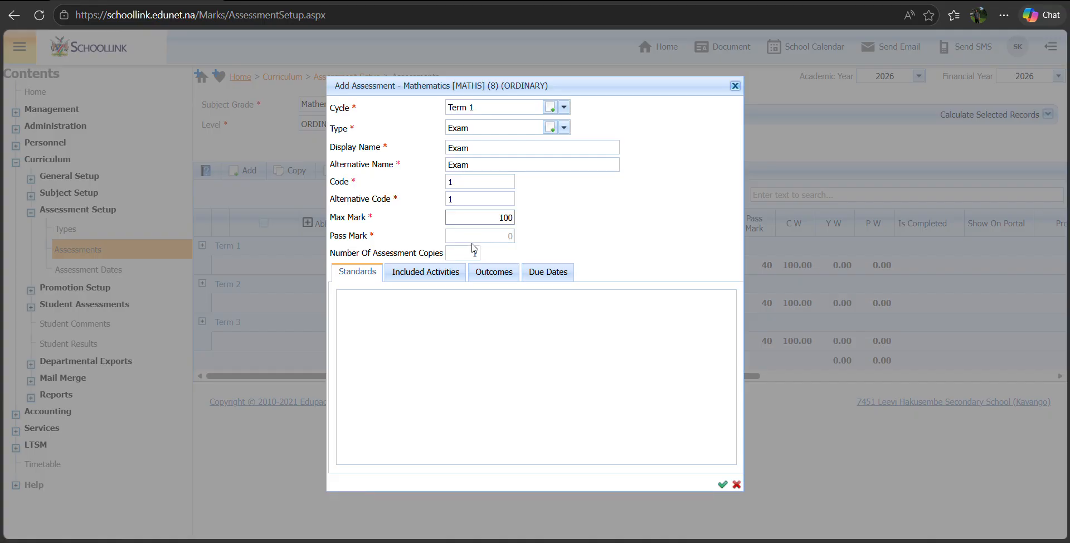
left_click(478, 234)
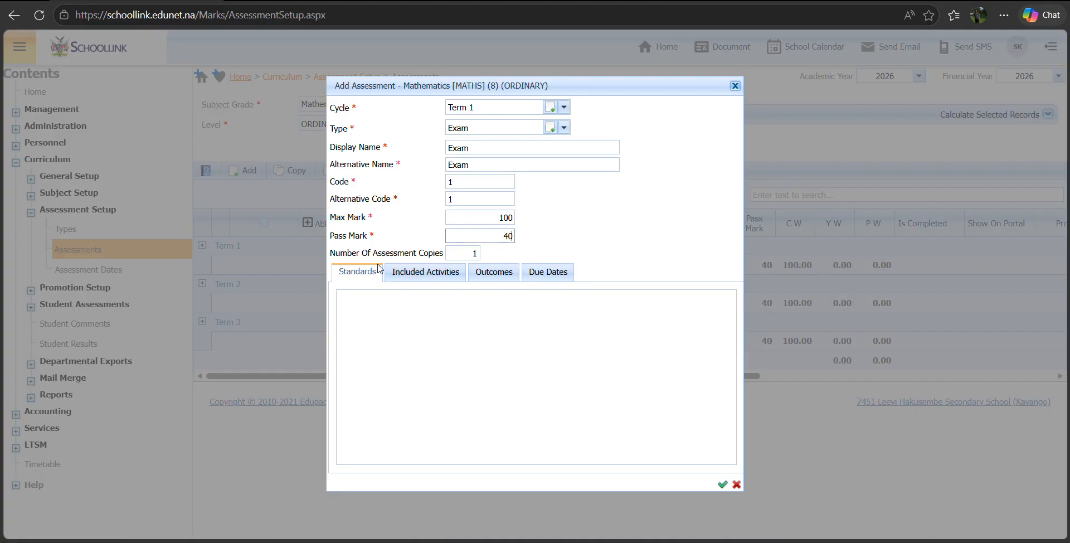
left_click(736, 484)
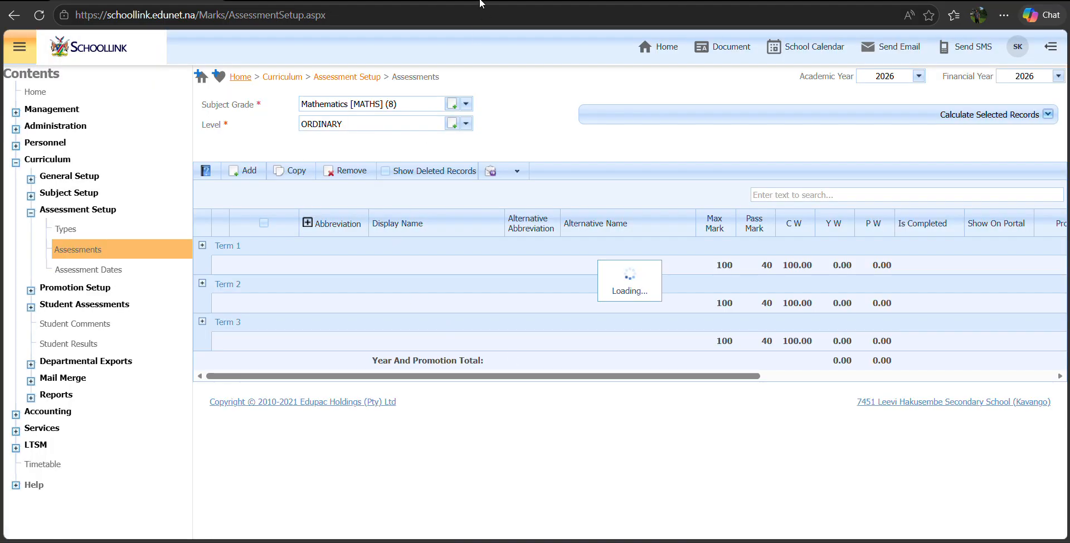